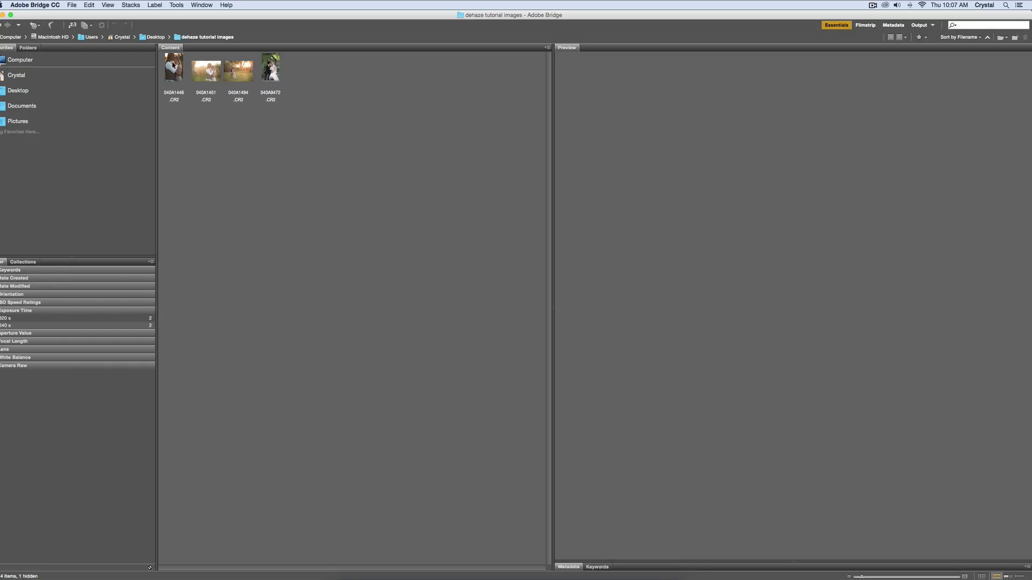
Select 040A1446 and 040A1494 in Bridge and open the pair together in Camera Raw
click(234, 71)
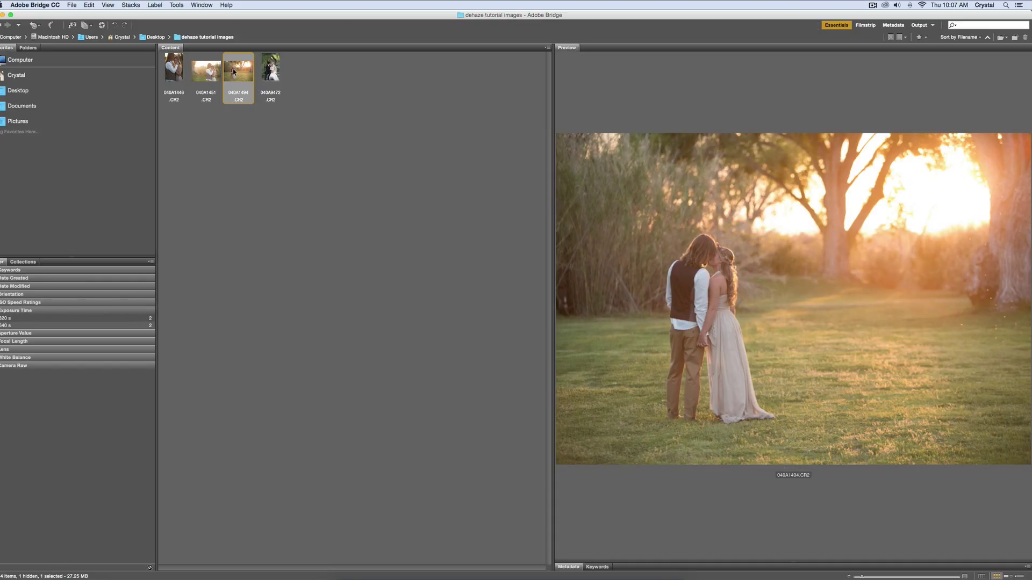
click(173, 75)
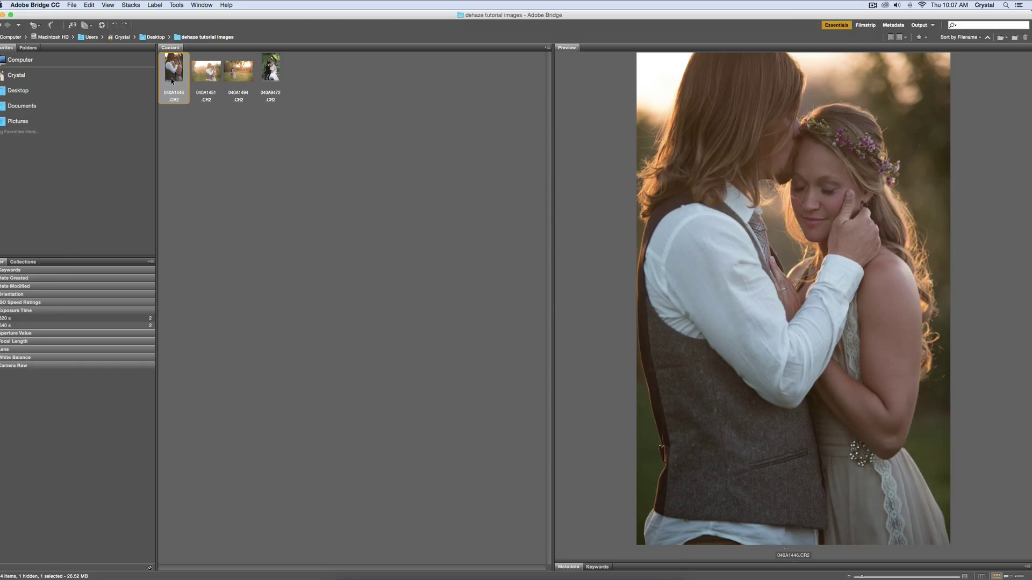
super+click(247, 70)
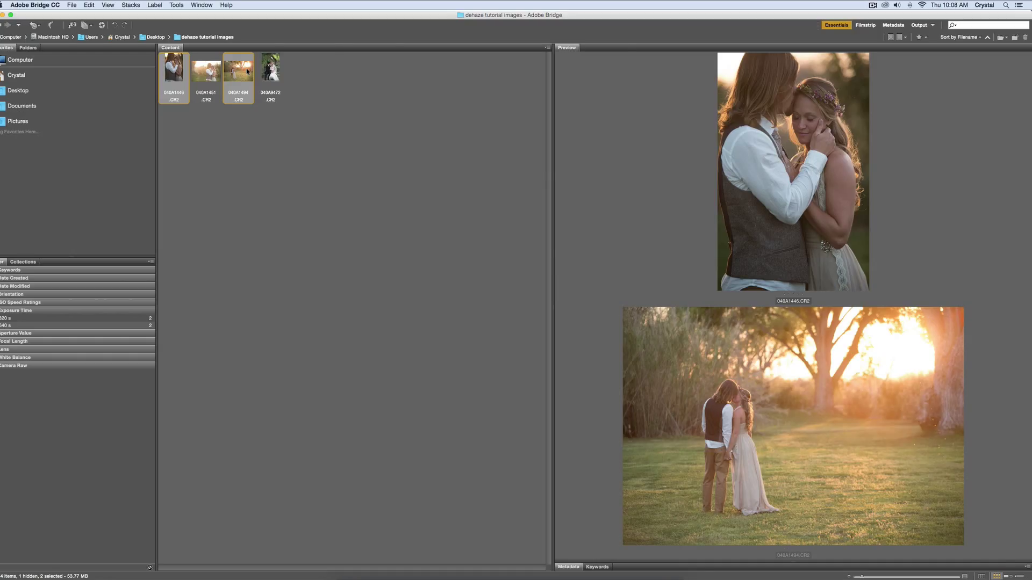
double_click(246, 70)
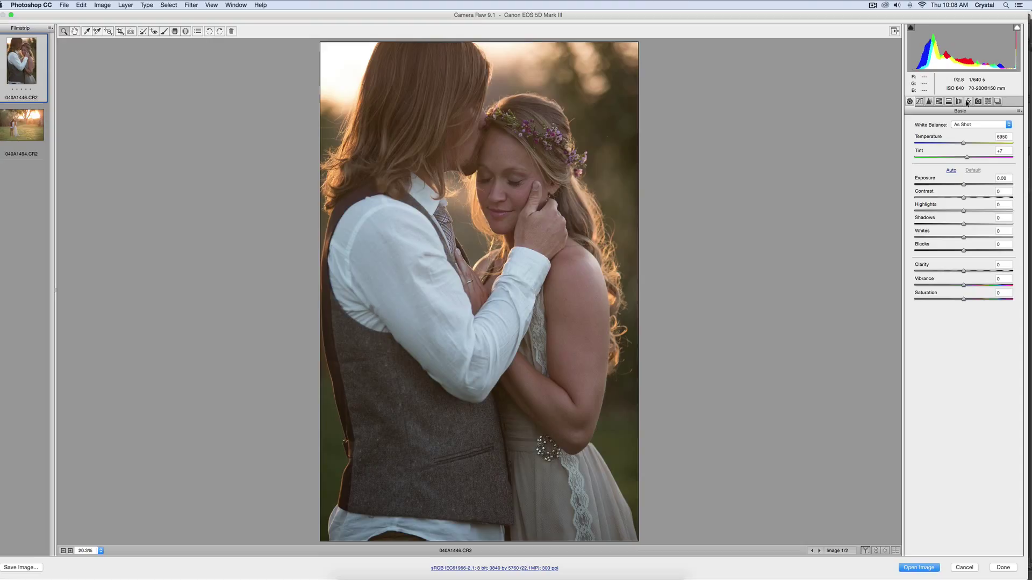
Show the Effects (fx) panel with Dehaze, Grain and Post Crop Vignetting for 040A1446
click(968, 102)
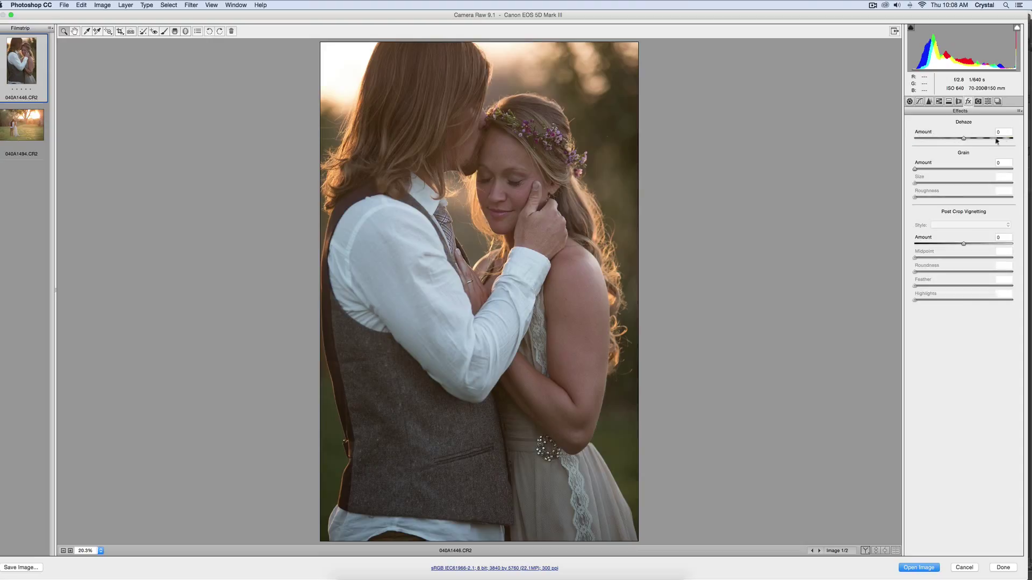
Apply the Basic Workflow preset, then the Batch +1.00 Exposure preset, to portrait 040A1446
click(988, 102)
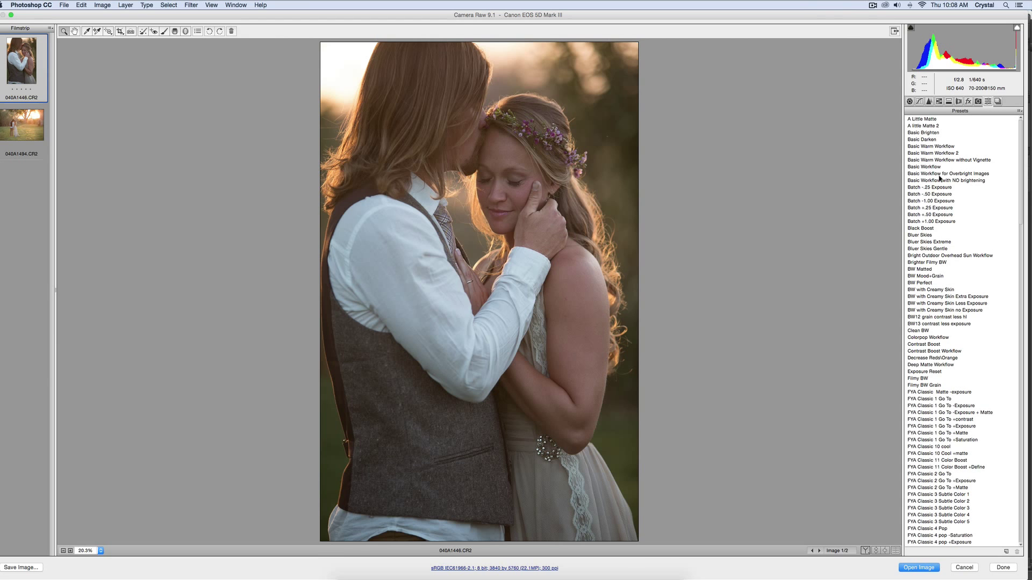
click(938, 167)
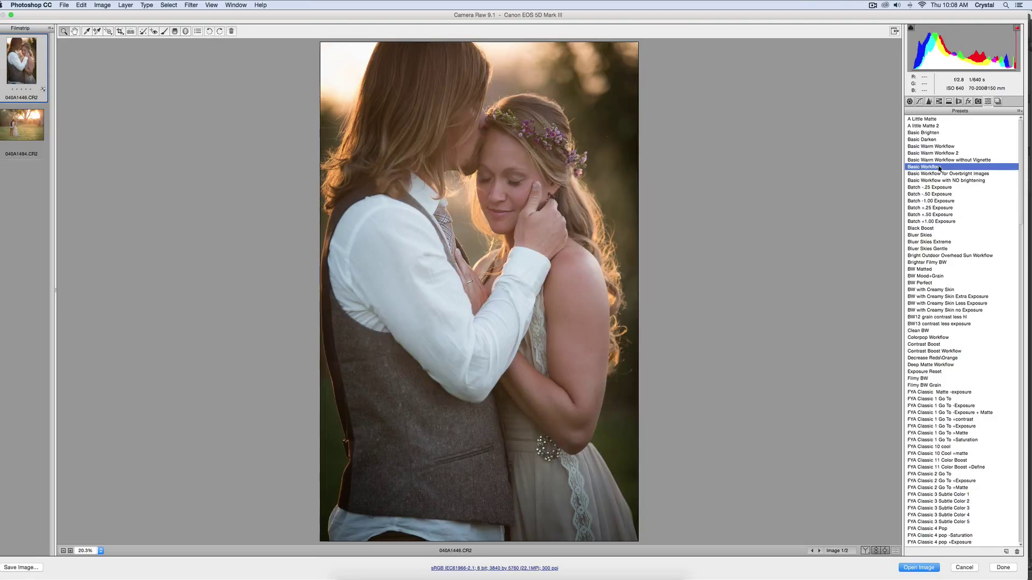
click(931, 222)
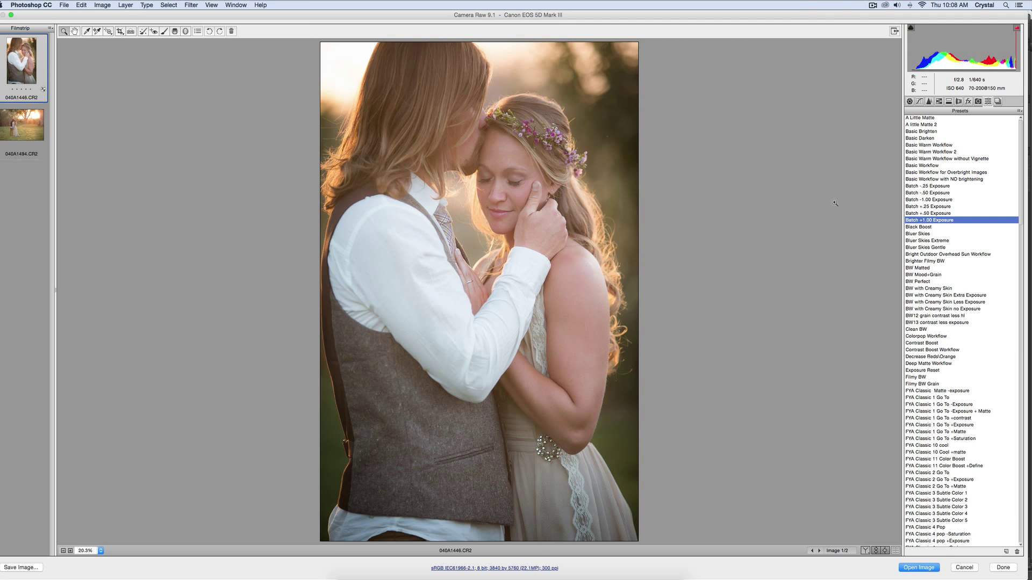
scroll(951, 202, up, 1)
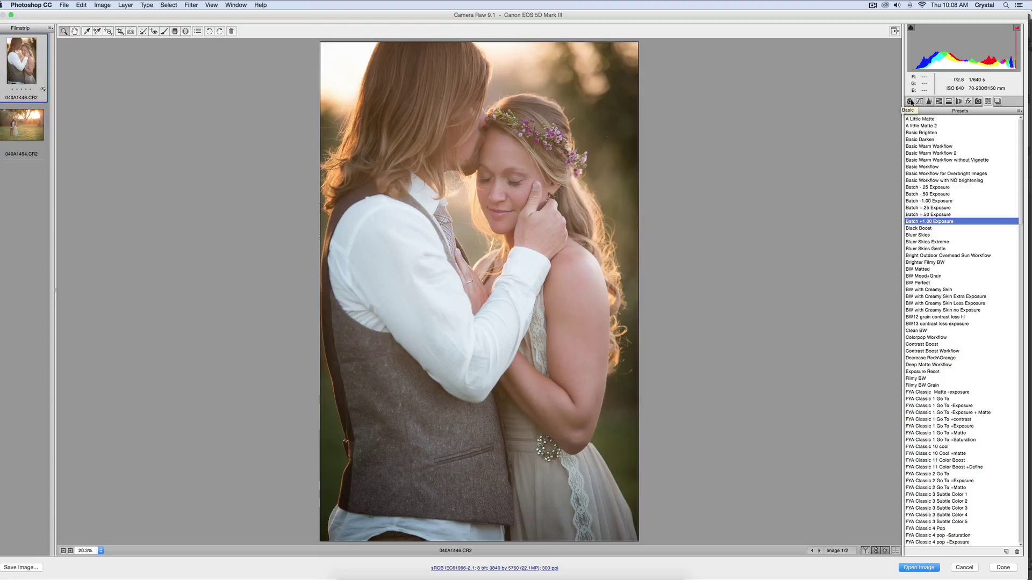
On 040A1446, set Dehaze to +18 in Effects, then Exposure +1.25 and Shadows +11 in Basic
click(968, 102)
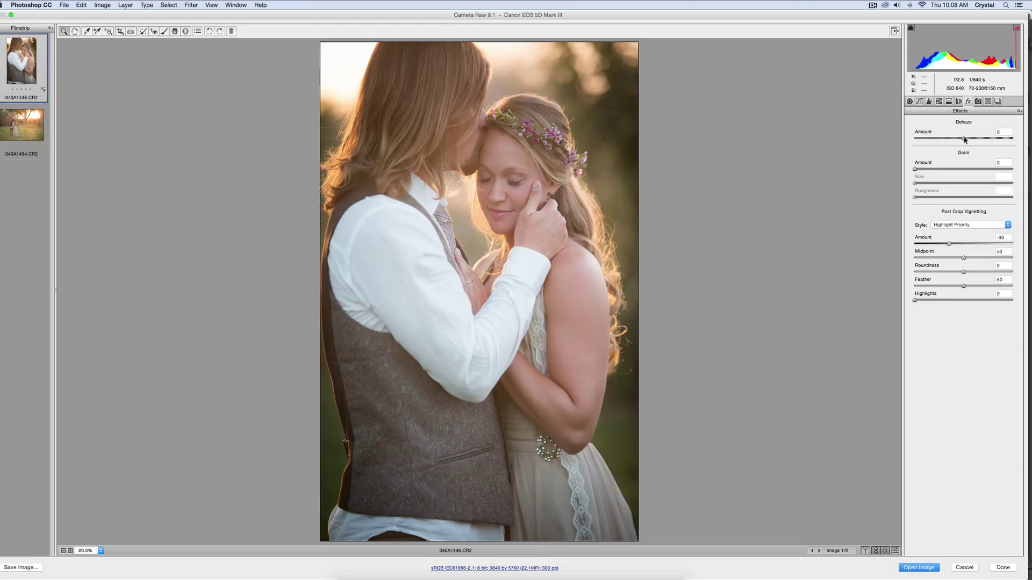
drag(964, 139, 972, 140)
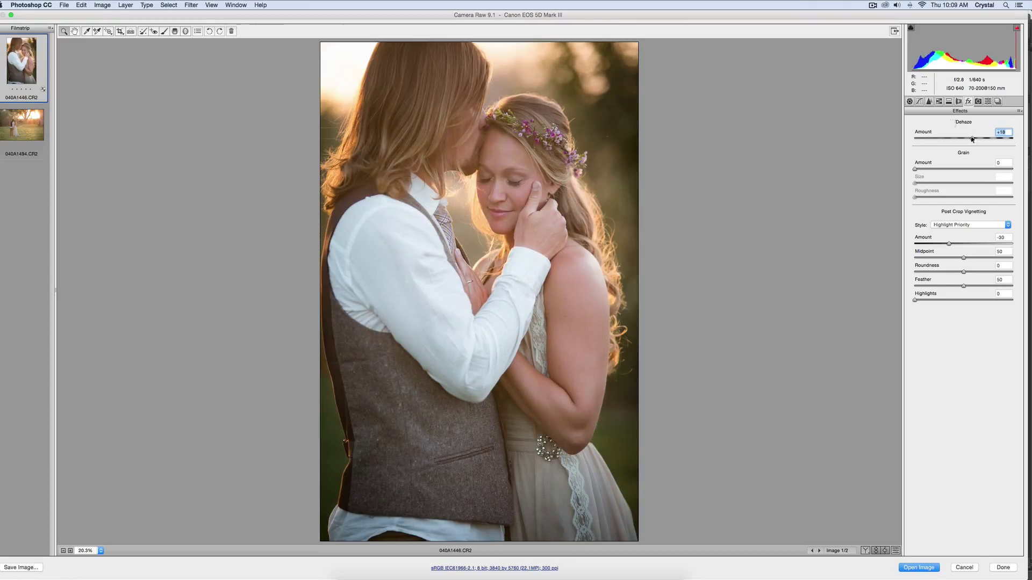
click(909, 101)
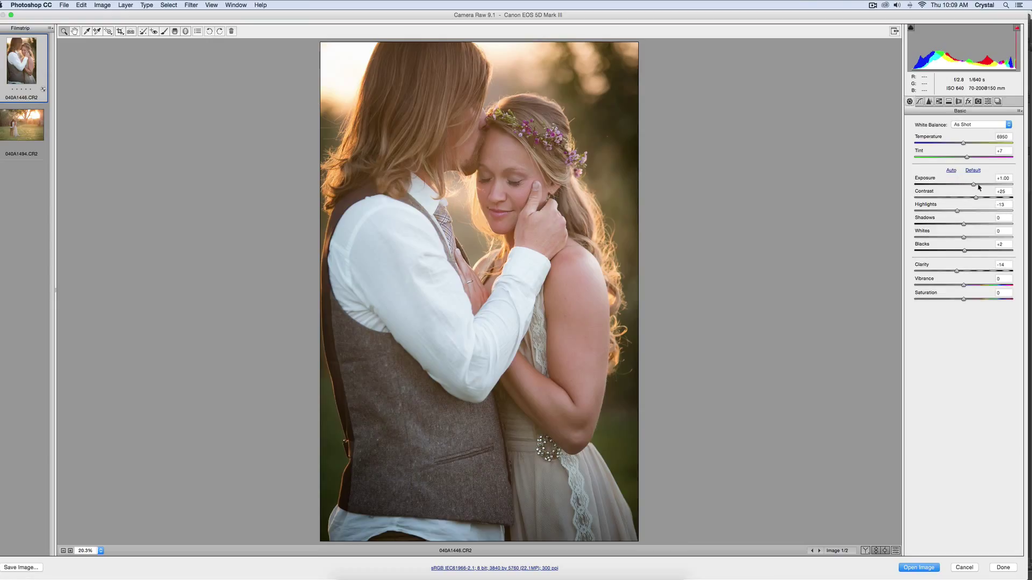
drag(974, 183, 977, 184)
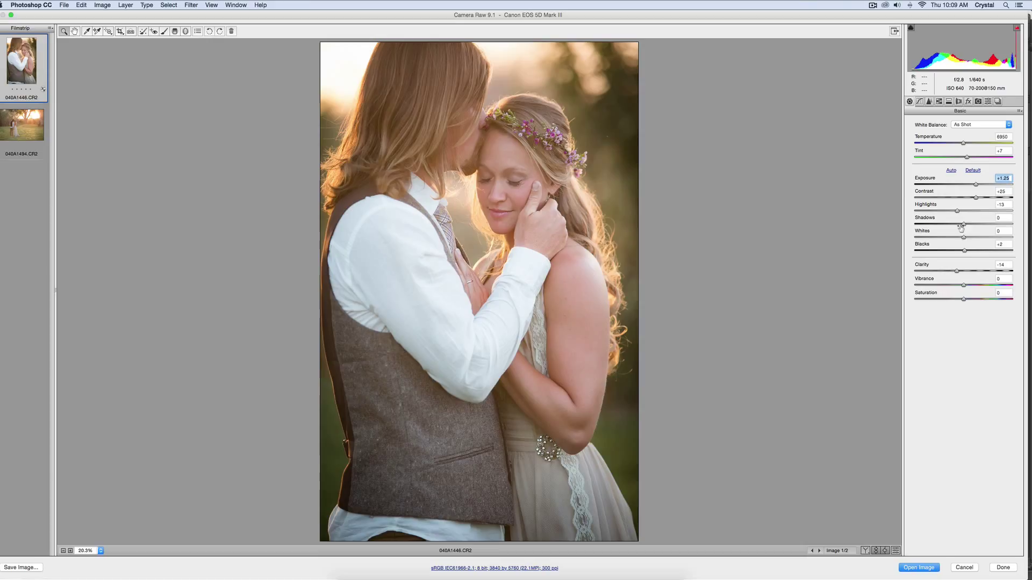
drag(963, 224, 969, 225)
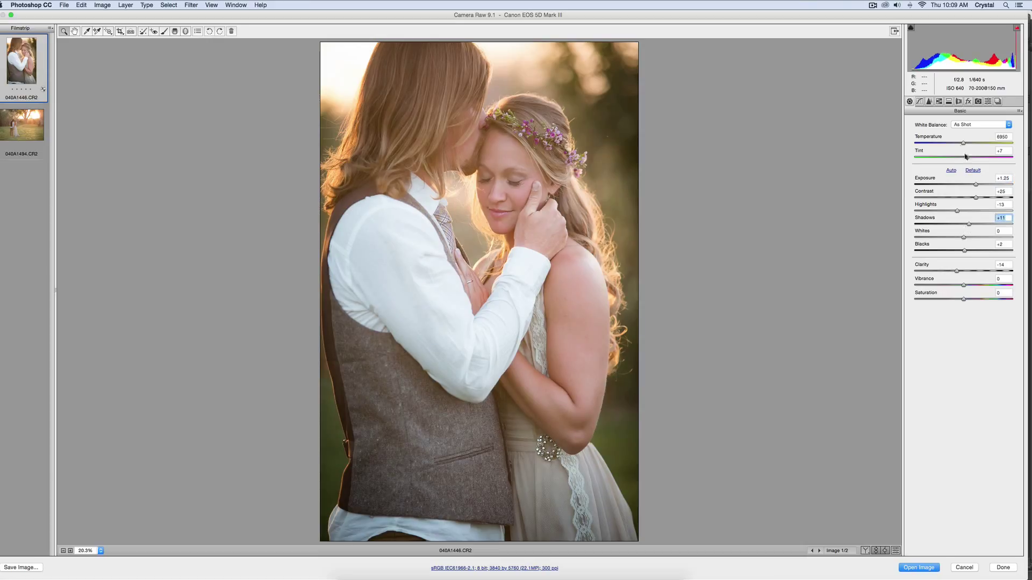
Re-enter the portrait's Dehaze amount as 18 in the Effects panel
click(968, 102)
click(992, 135)
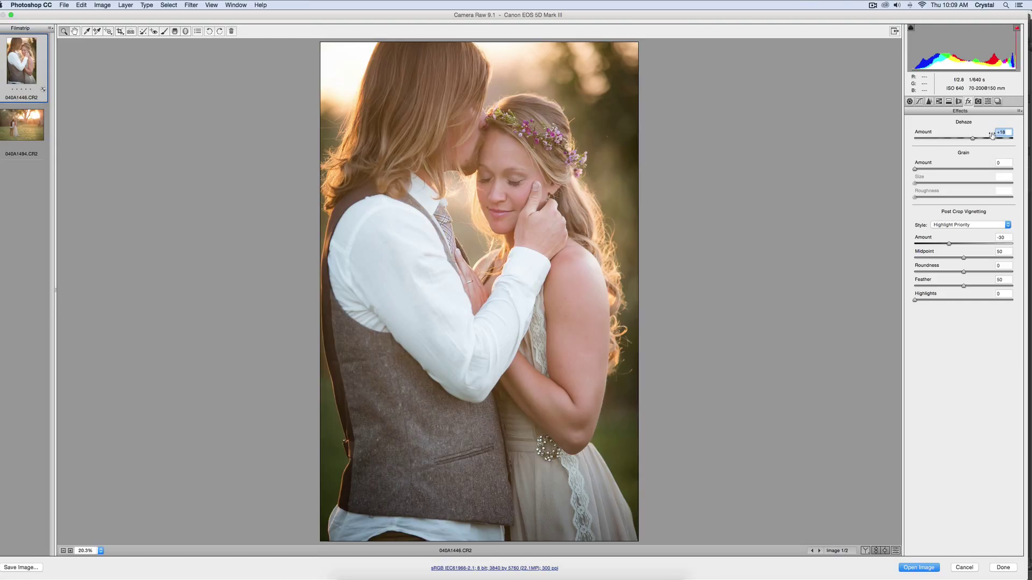
text(0)
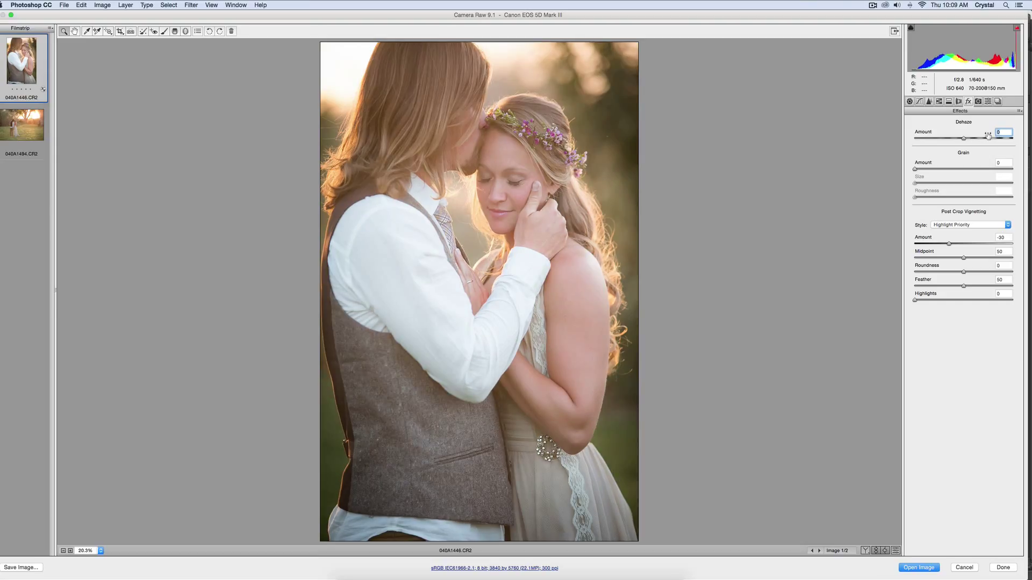
text(18)
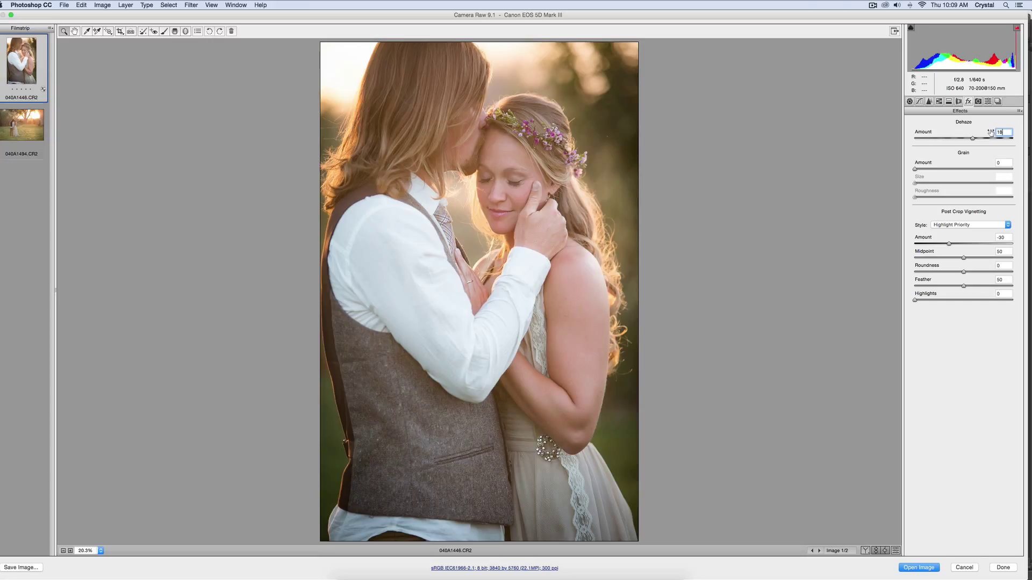
Toggle the before/after view to compare the edit, ending back on the Effects settings
click(877, 553)
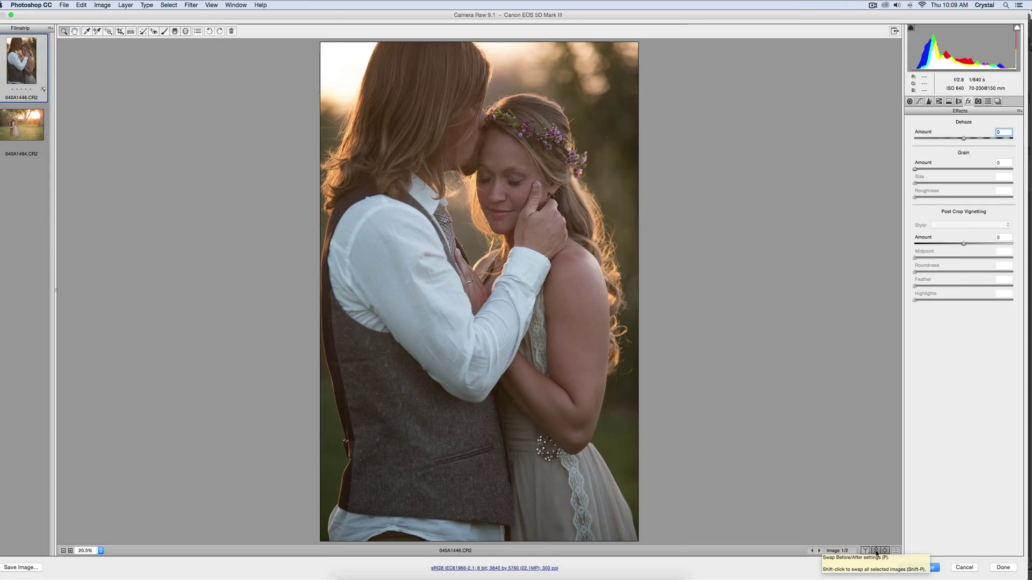
click(877, 553)
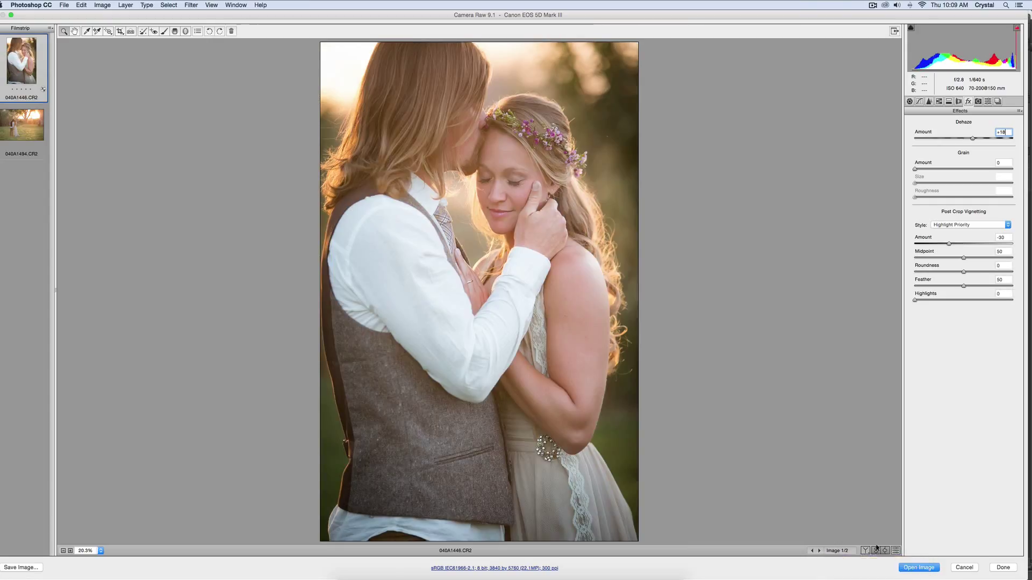
click(988, 102)
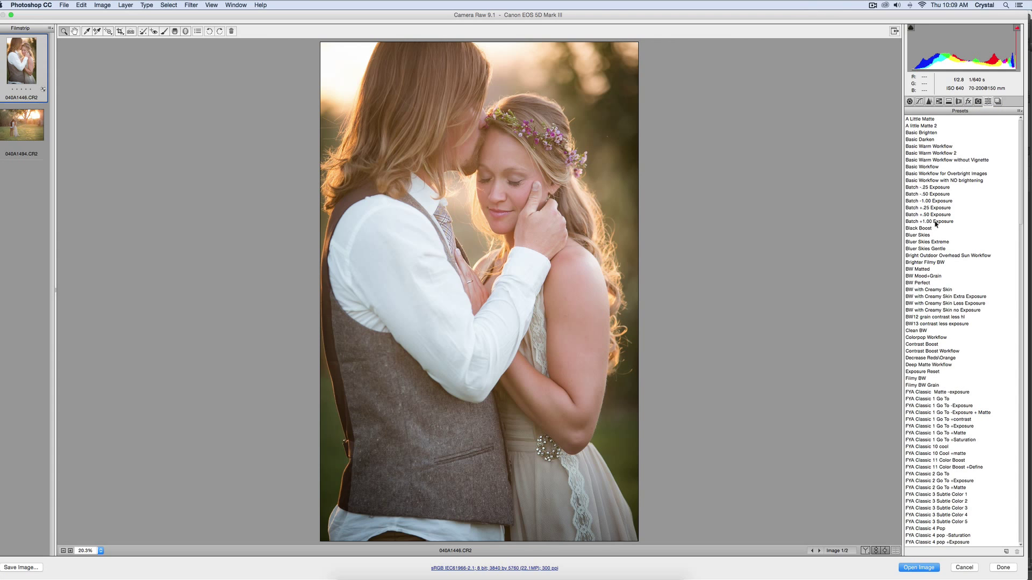
click(969, 101)
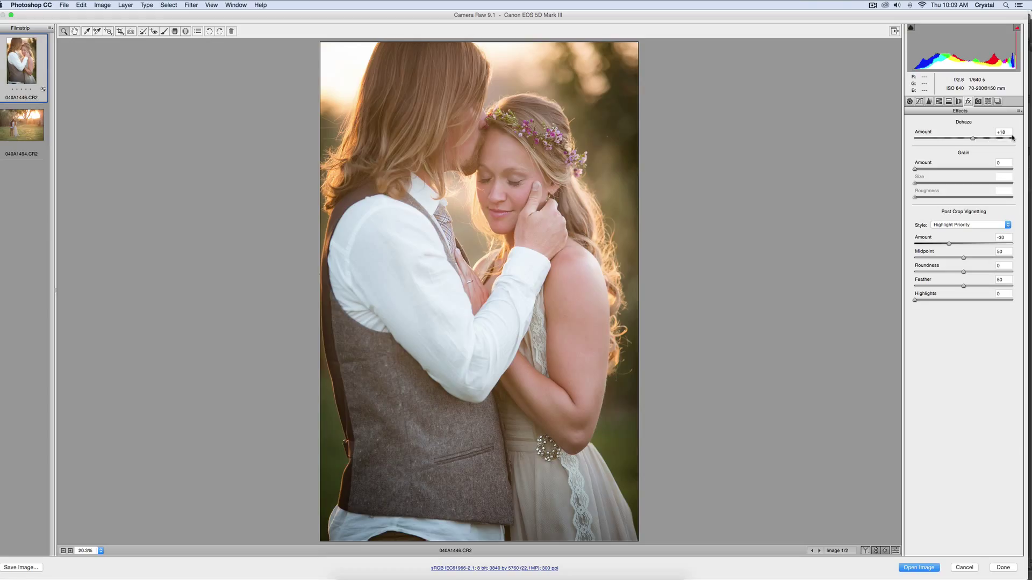
Switch to 040A1494.CR2 in the filmstrip and apply the Basic Workflow preset to it
click(31, 125)
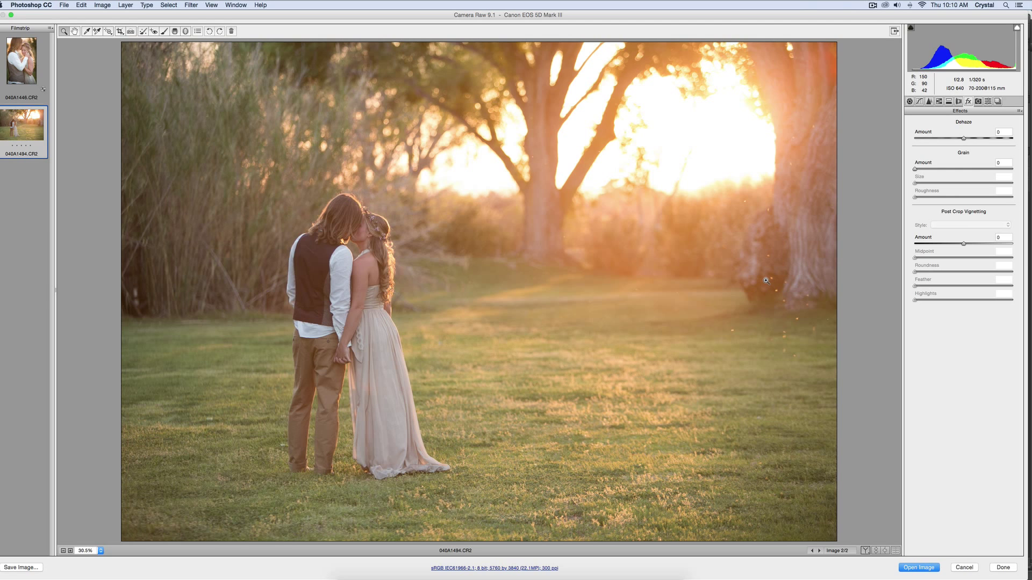
click(988, 101)
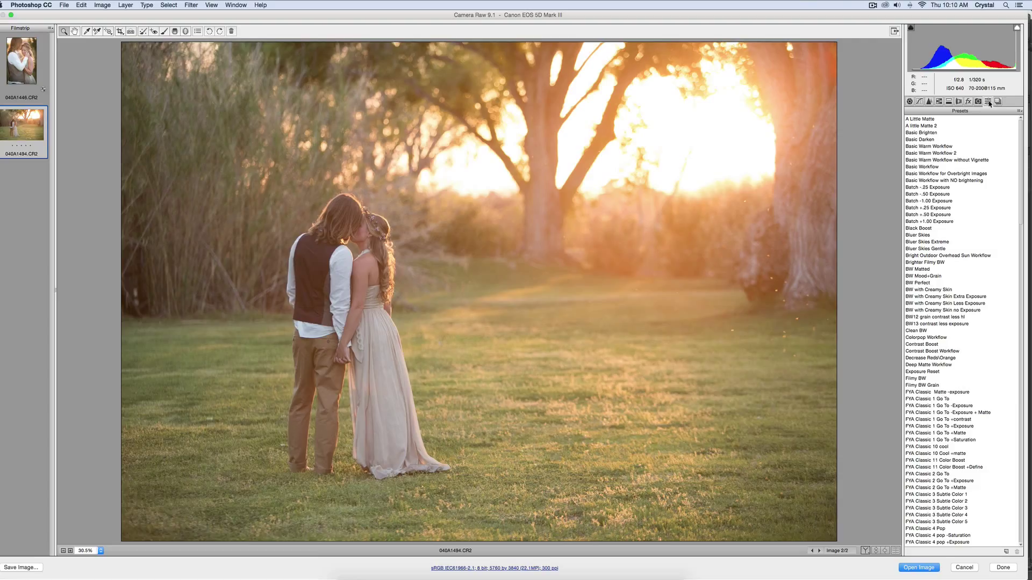
click(936, 167)
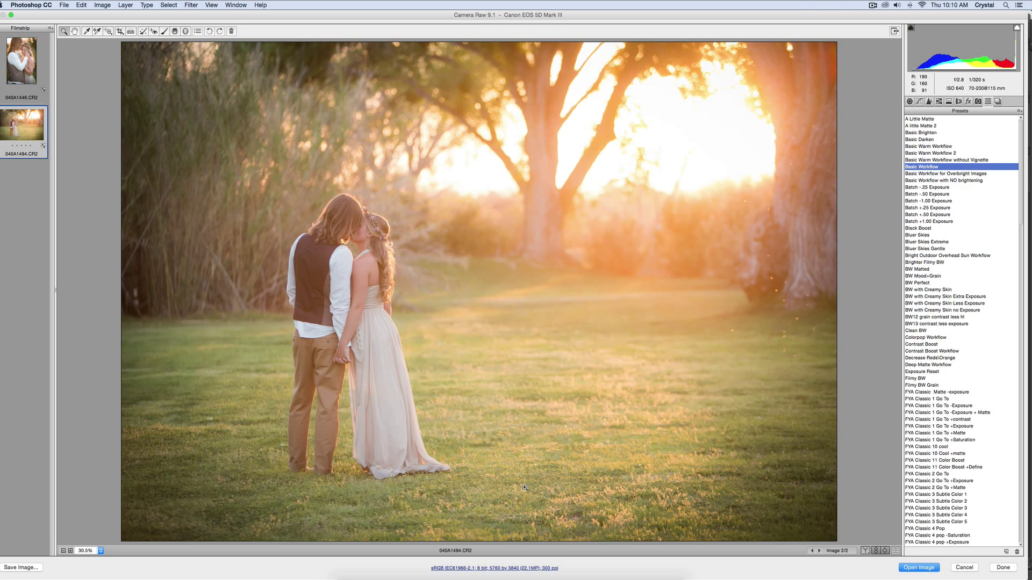
Choose the Adjustment Brush and load its PPA Lower Exposure preset (Exposure -0.55, Saturation 0)
click(164, 32)
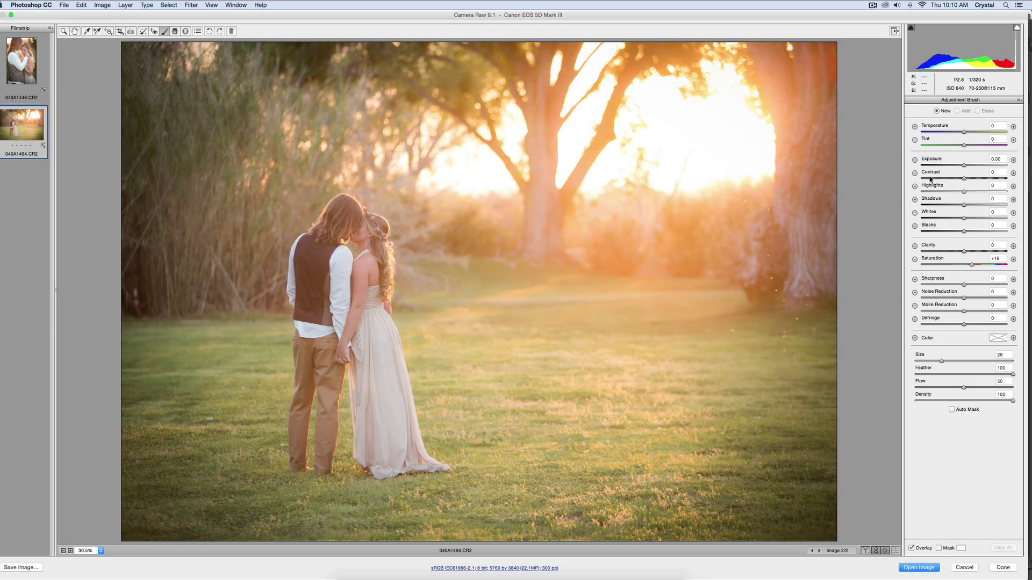
click(1017, 100)
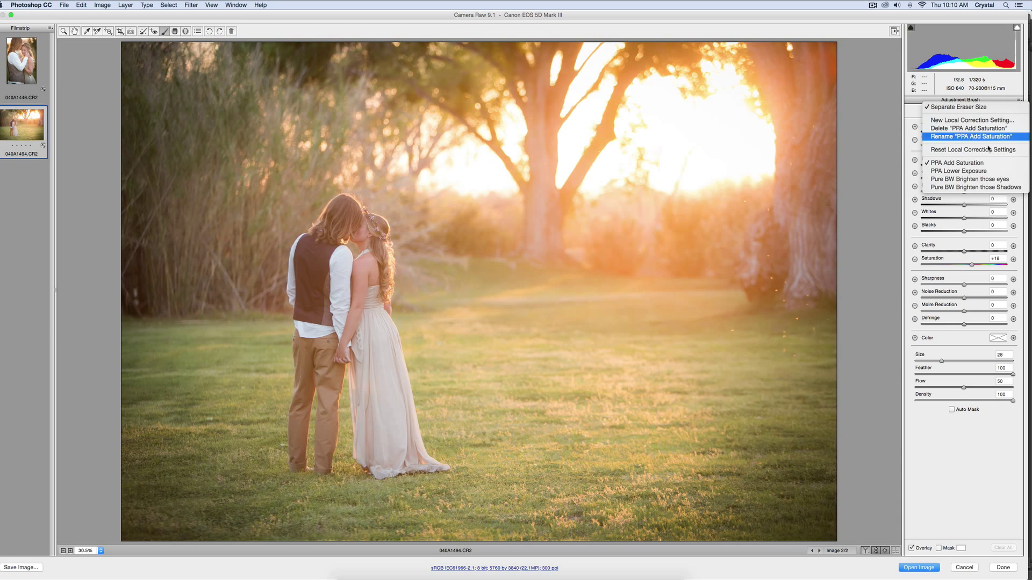
click(975, 171)
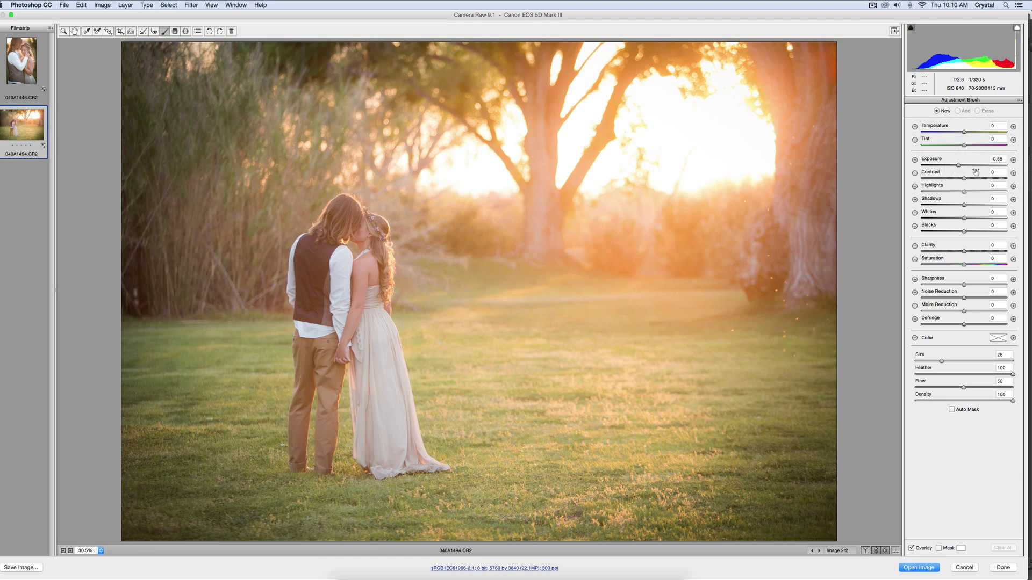
click(1018, 101)
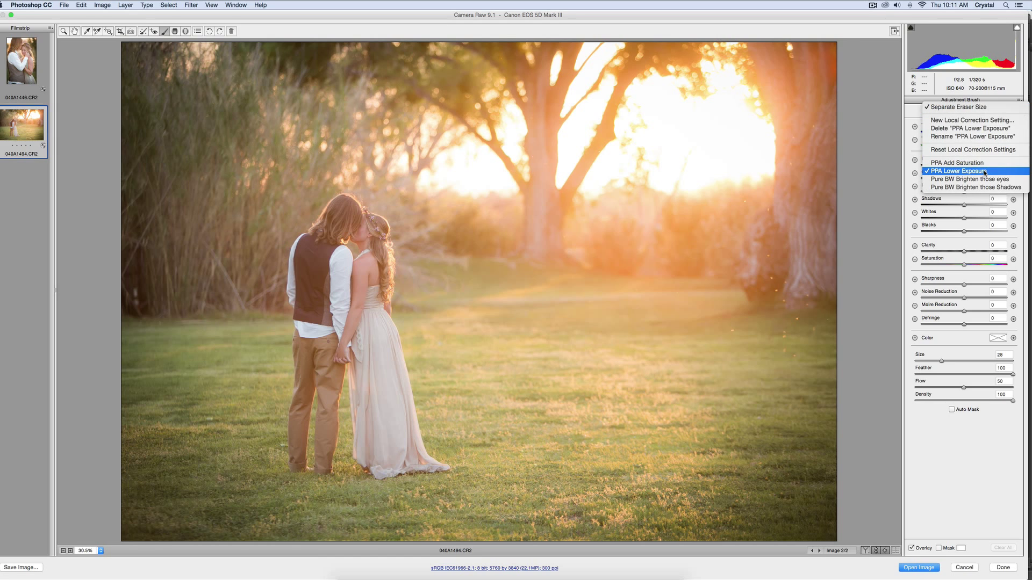
click(984, 171)
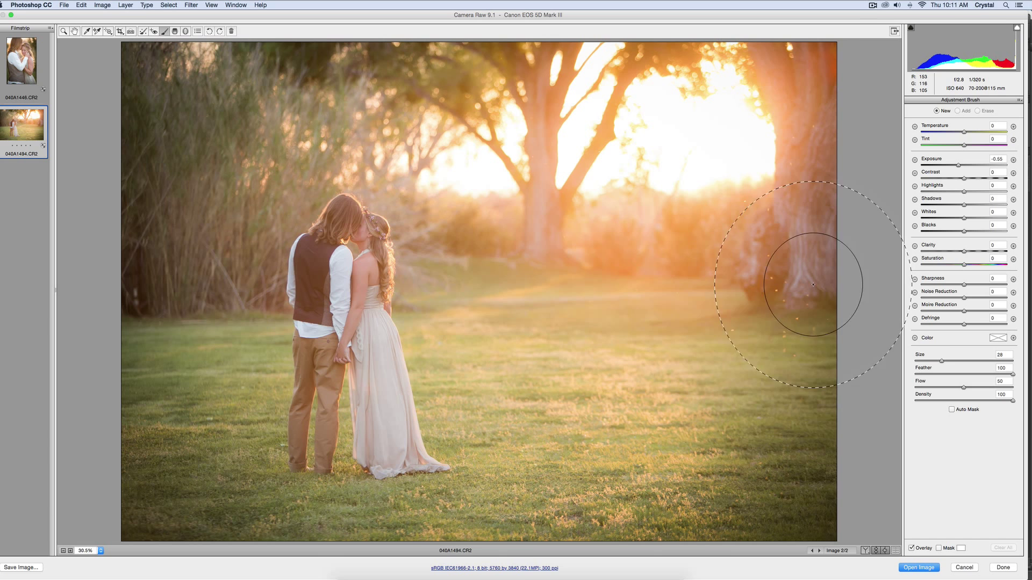
Paint the -0.55 exposure darkening over the right-hand tree and lower-left foreground grass
mouse_move(813, 285)
mouse_down()
mouse_move(716, 417)
mouse_move(575, 532)
mouse_up()
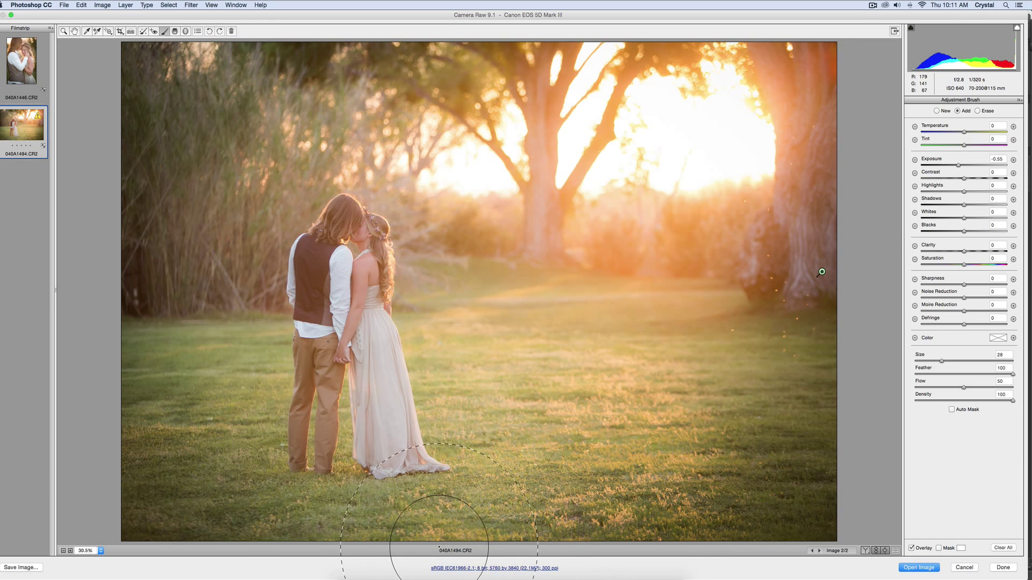
mouse_move(439, 547)
mouse_down()
mouse_move(283, 524)
mouse_move(142, 456)
mouse_move(147, 466)
mouse_move(164, 457)
mouse_move(149, 436)
mouse_move(200, 107)
mouse_move(194, 139)
mouse_move(504, 44)
mouse_move(447, 42)
mouse_up()
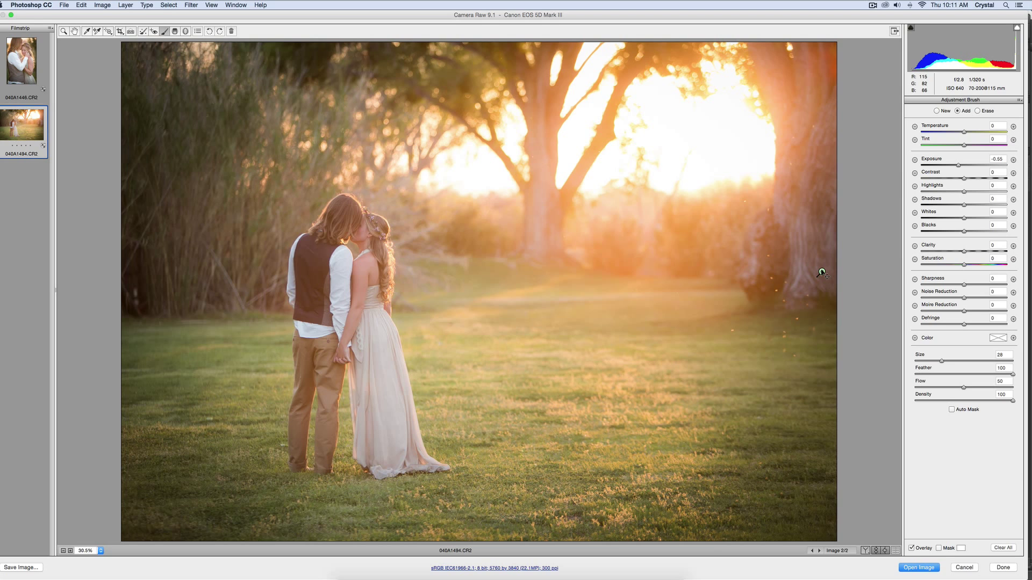
Erase the darkening brush adjustment off the couple
click(977, 111)
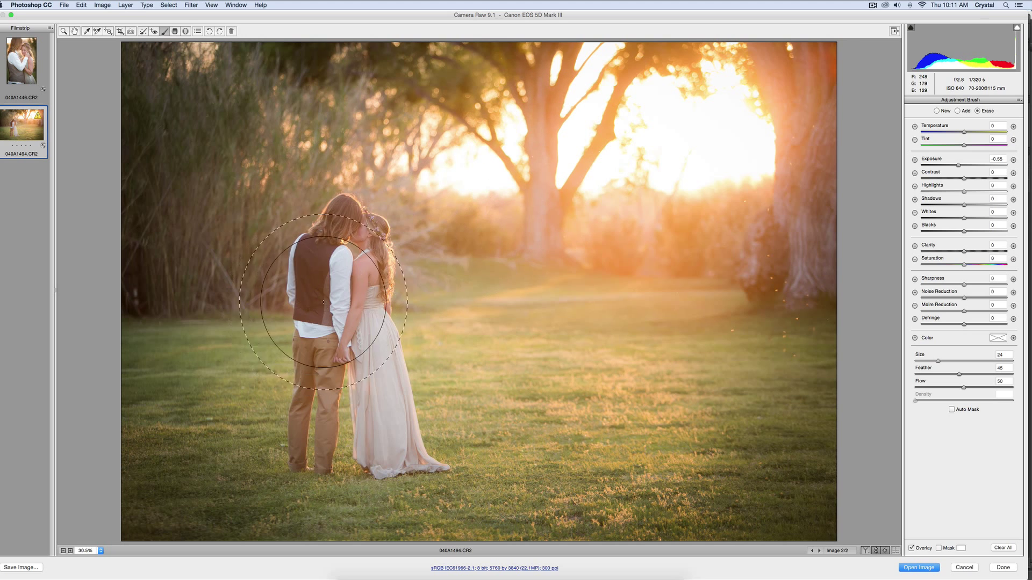
mouse_move(323, 302)
mouse_down()
mouse_move(392, 253)
mouse_move(357, 369)
mouse_move(380, 346)
mouse_move(343, 367)
mouse_up()
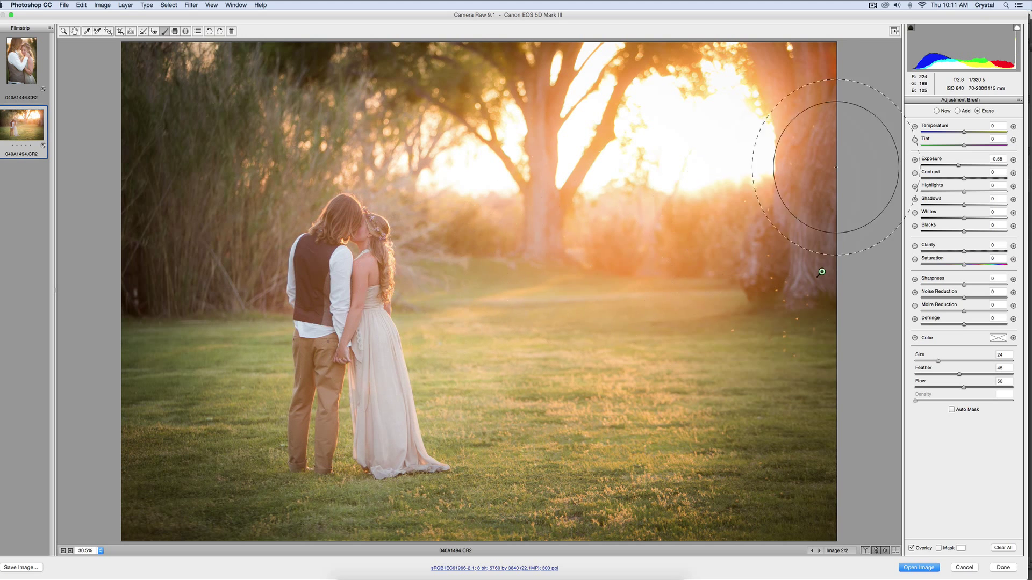
click(941, 113)
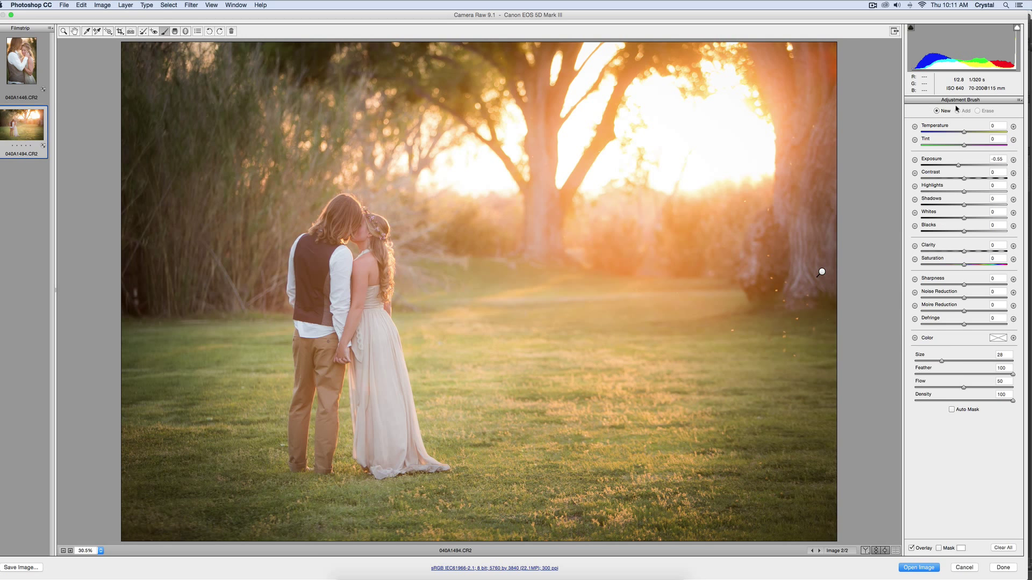
Reselect the darkening pin, preview its mask, and deepen its Exposure to about -0.85
mouse_move(820, 272)
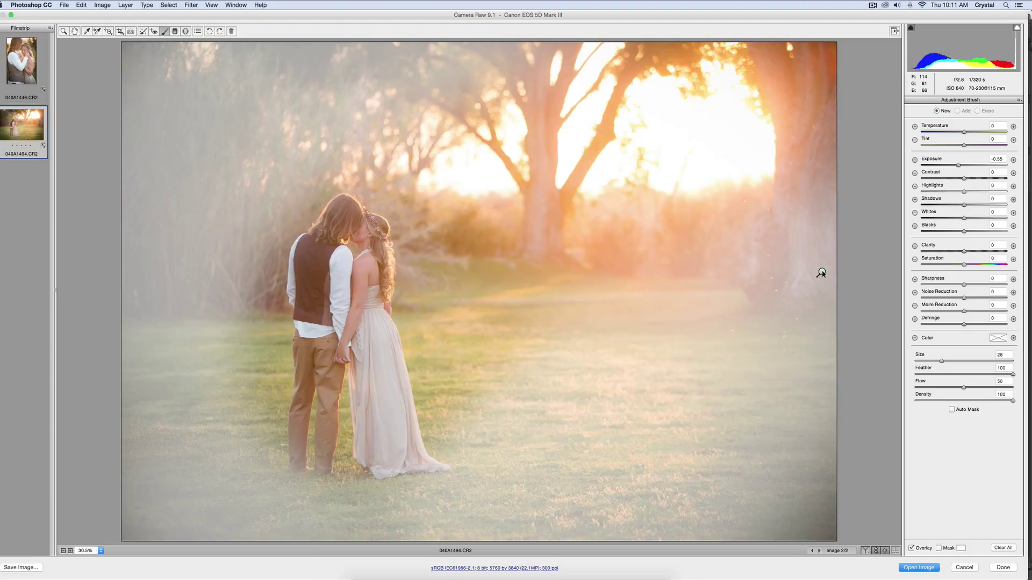
key(p)
key(p)
click(820, 272)
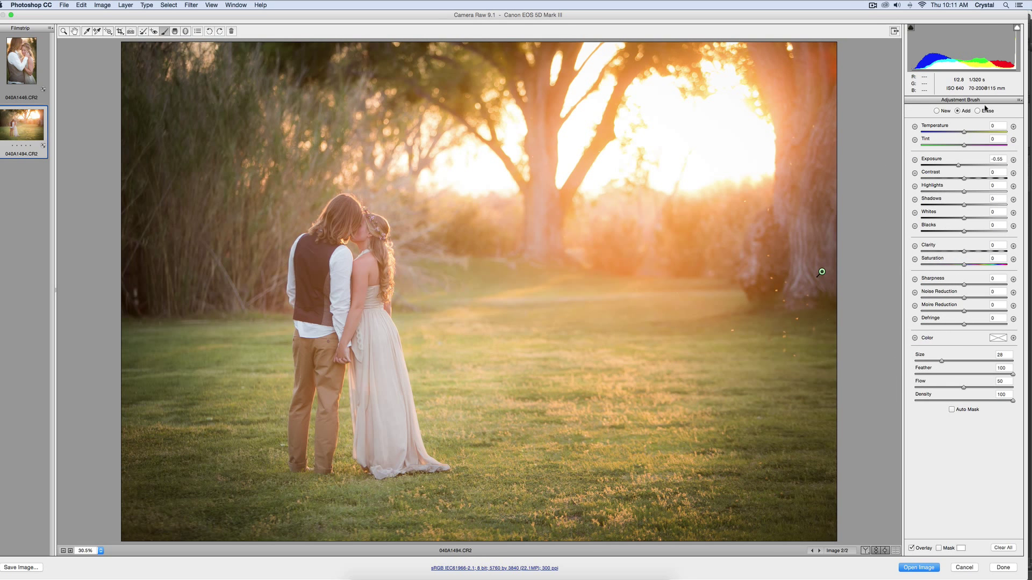
drag(958, 165, 956, 166)
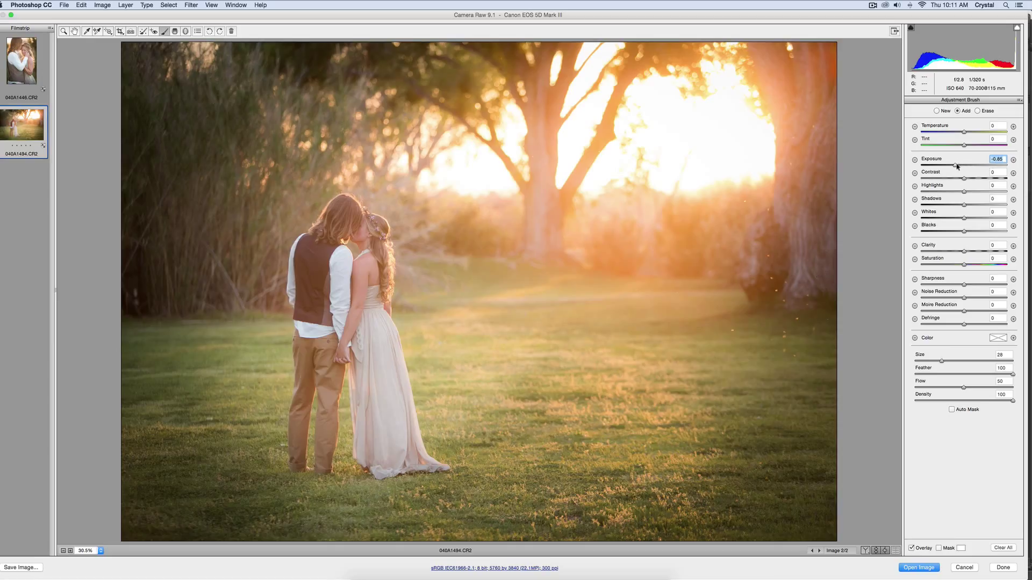
Ease the first darkening up, then paint a new -0.55 darkening on tree, reeds and grass, erased off the couple
key(Up)
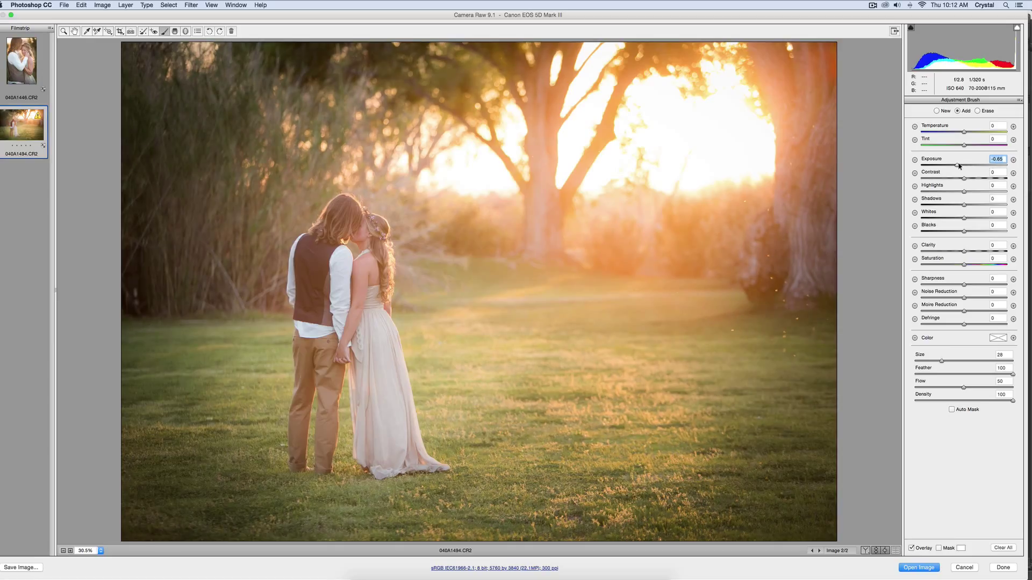
key(Up)
key(Up)
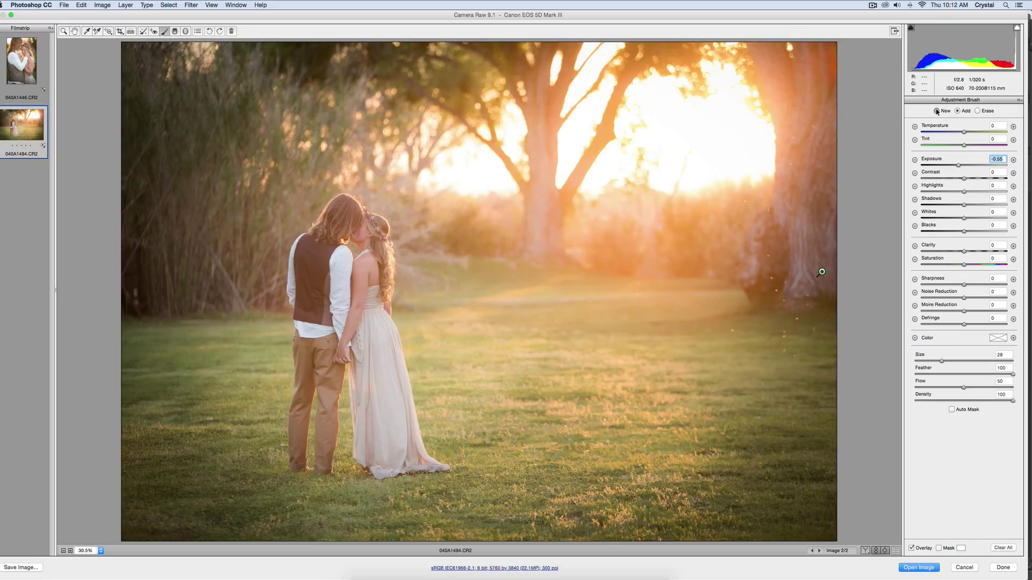
click(793, 202)
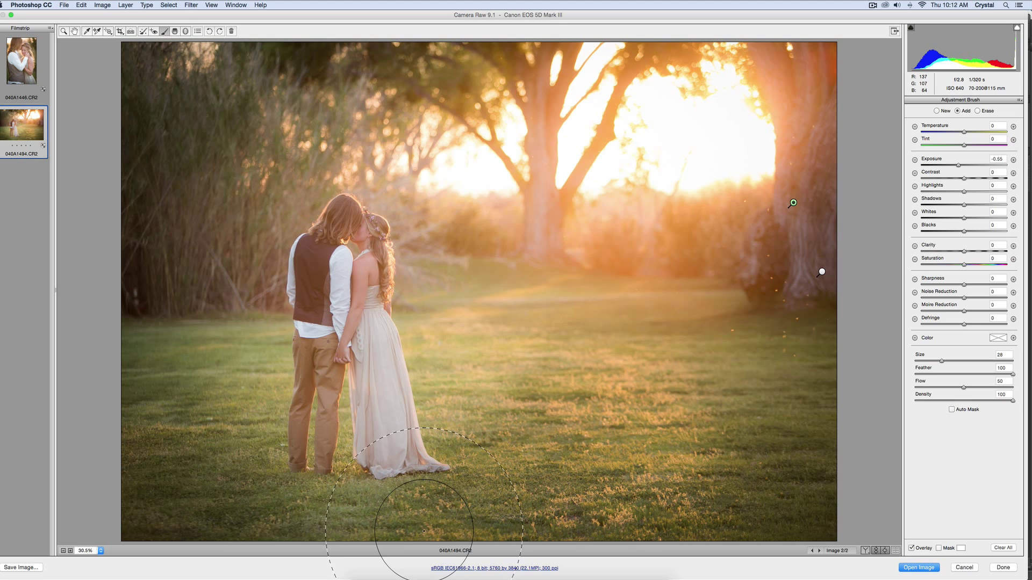
mouse_move(262, 200)
mouse_down()
mouse_move(240, 156)
mouse_move(234, 184)
mouse_up()
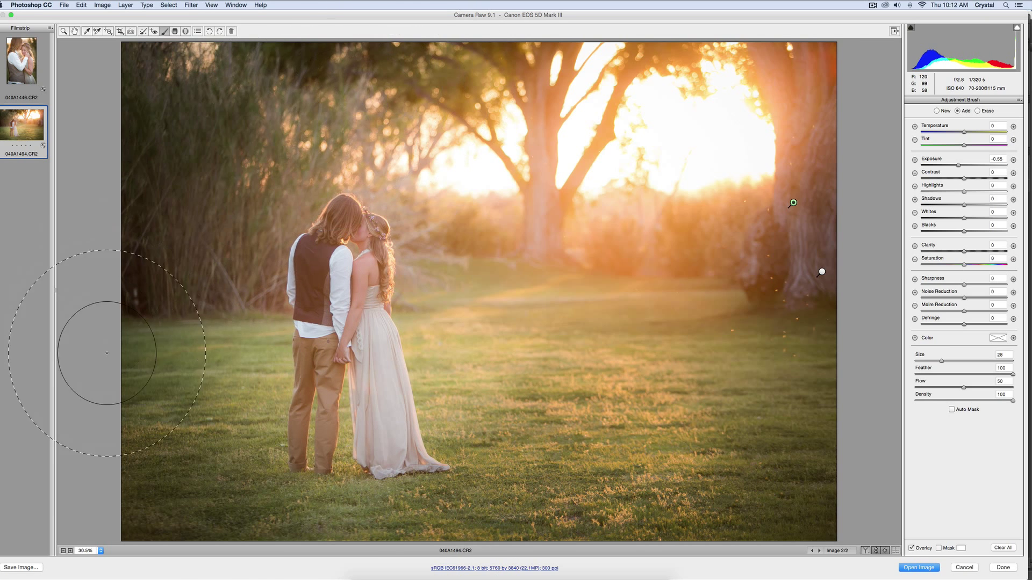
drag(187, 391, 293, 553)
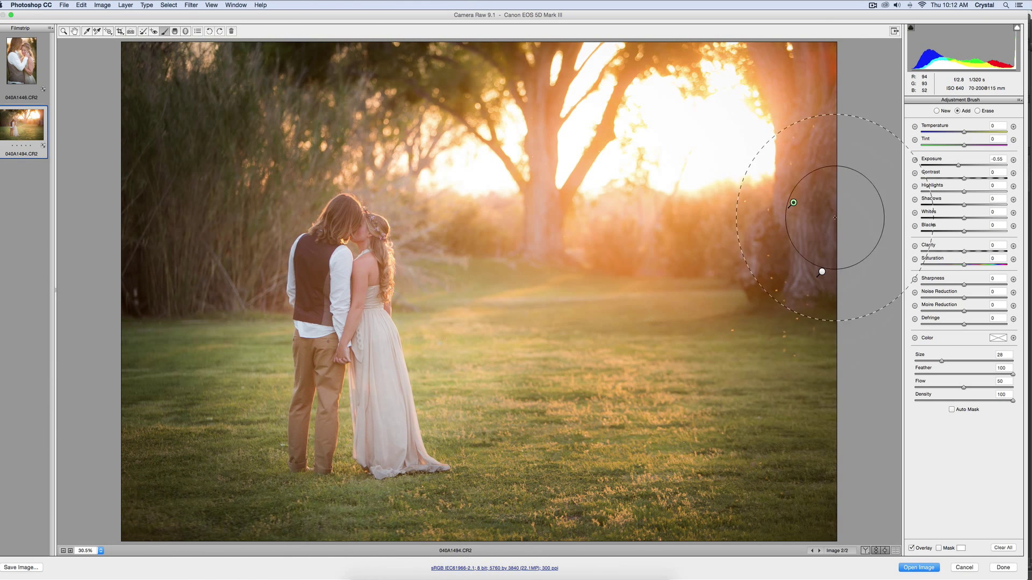
click(977, 111)
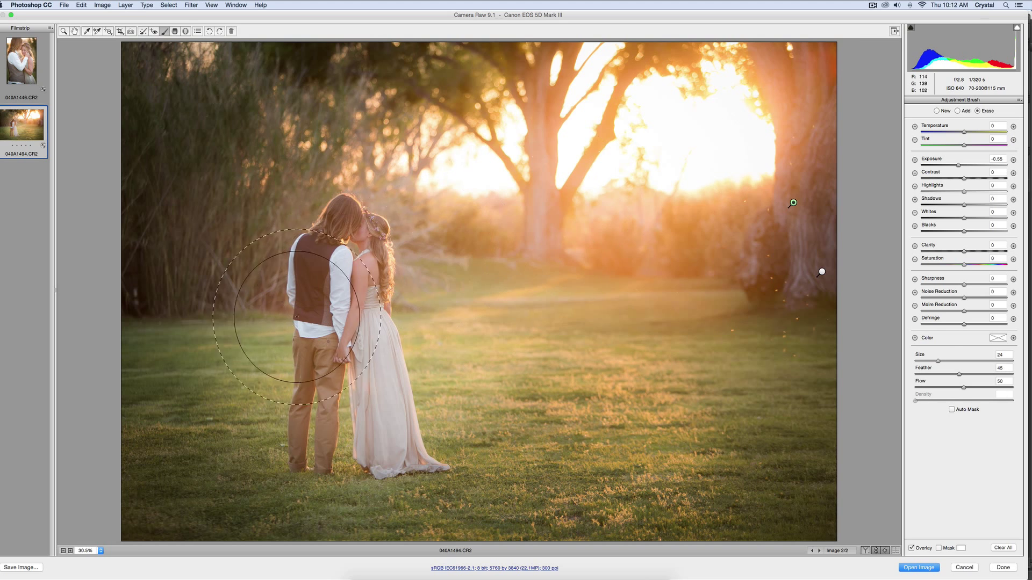
mouse_move(375, 265)
mouse_down()
mouse_move(360, 392)
mouse_move(342, 404)
mouse_move(300, 393)
mouse_move(312, 437)
mouse_move(384, 412)
mouse_move(286, 305)
mouse_move(387, 232)
mouse_move(363, 309)
mouse_up()
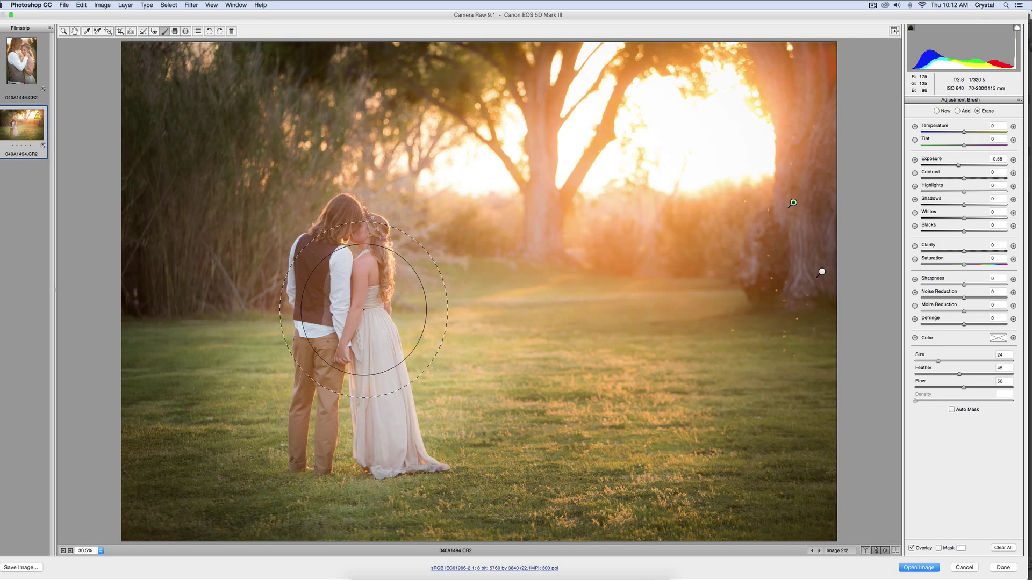
Paint the PPA Add Saturation brush preset (Saturation +18) over the grass at right
click(945, 112)
click(1020, 101)
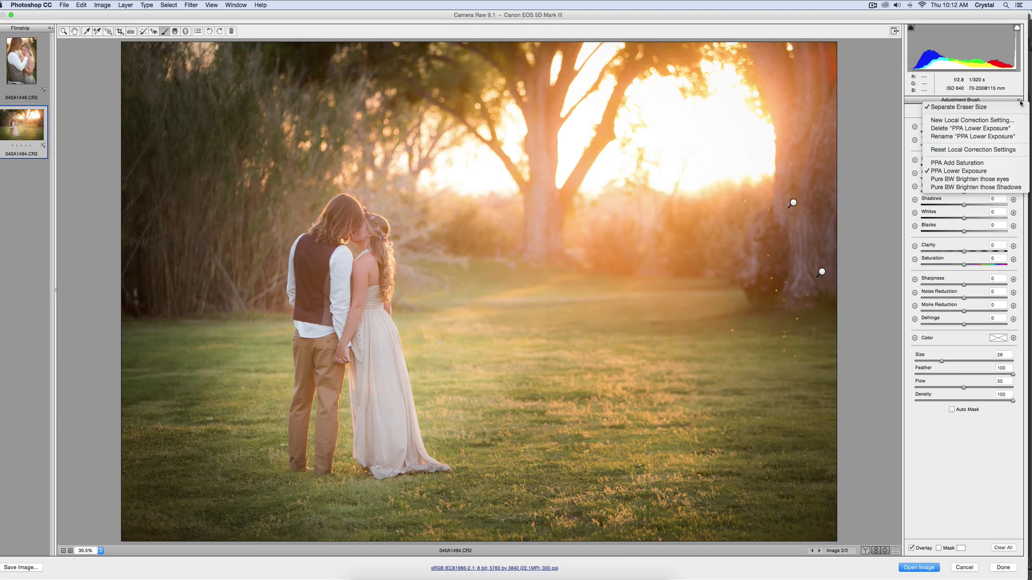
click(985, 165)
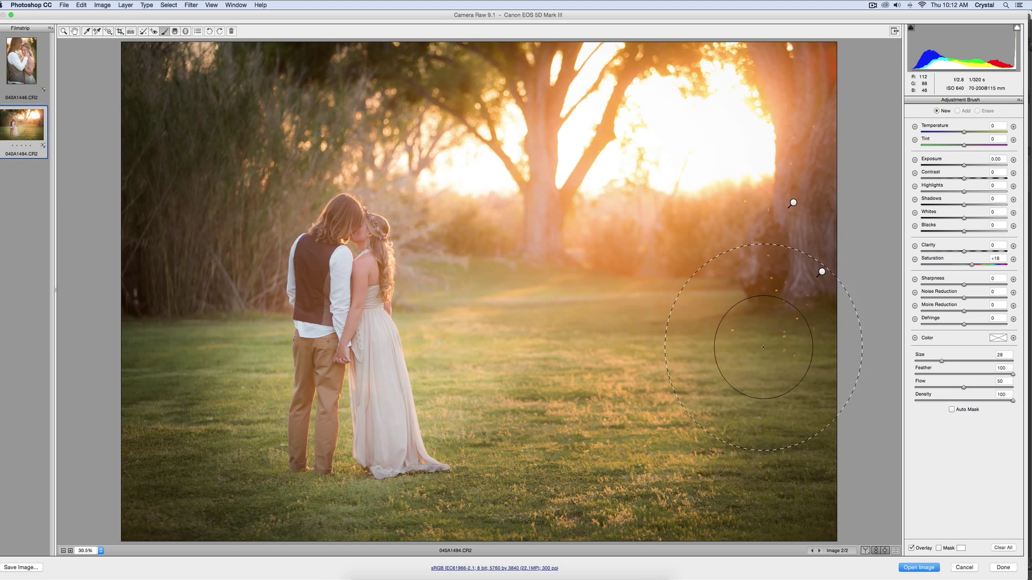
mouse_move(733, 414)
mouse_down()
mouse_move(721, 410)
mouse_move(732, 375)
mouse_move(716, 368)
mouse_up()
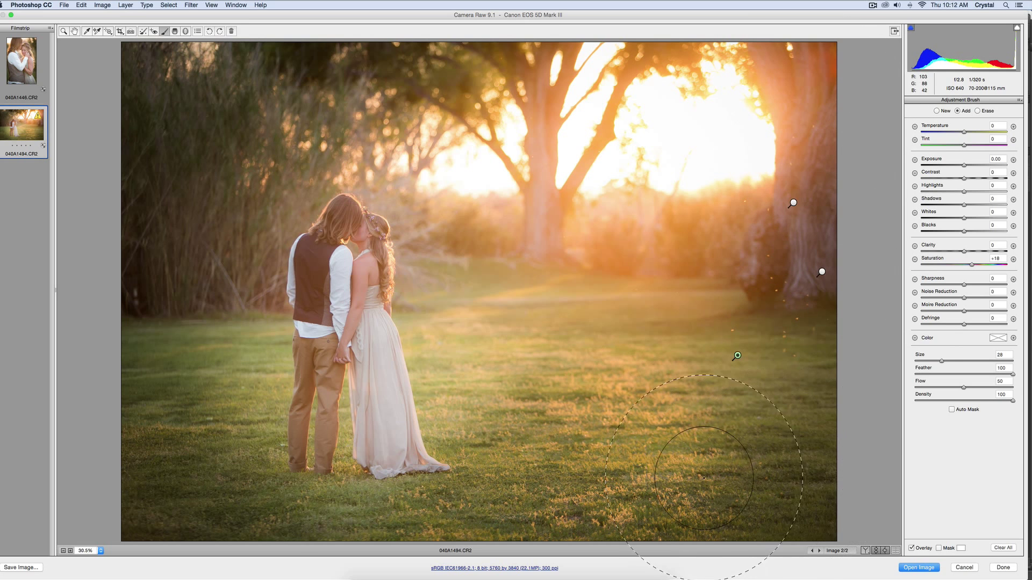
click(942, 112)
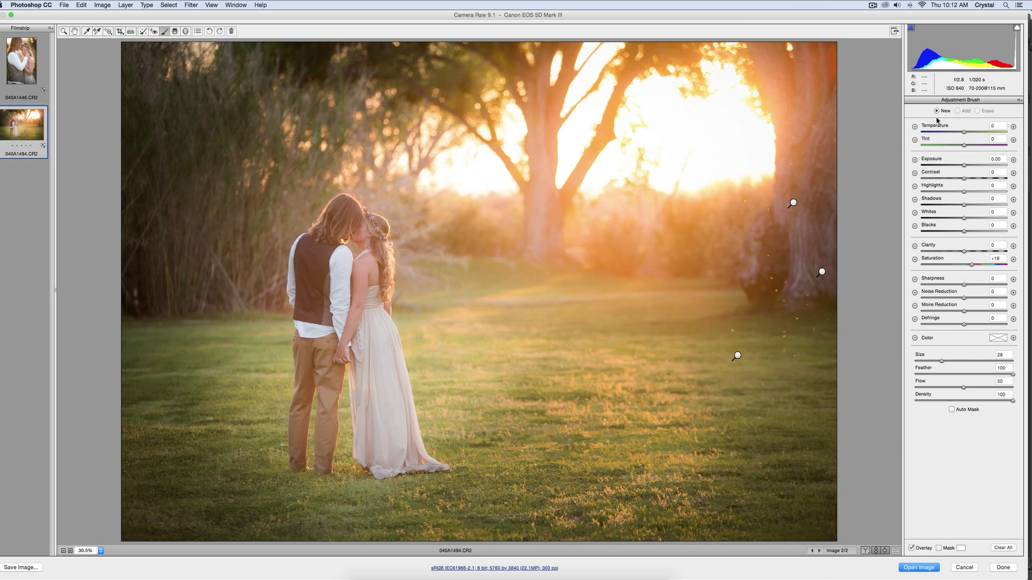
Toggle Before/After on the brushed field photo, then switch to portrait 040A1446.CR2
click(876, 551)
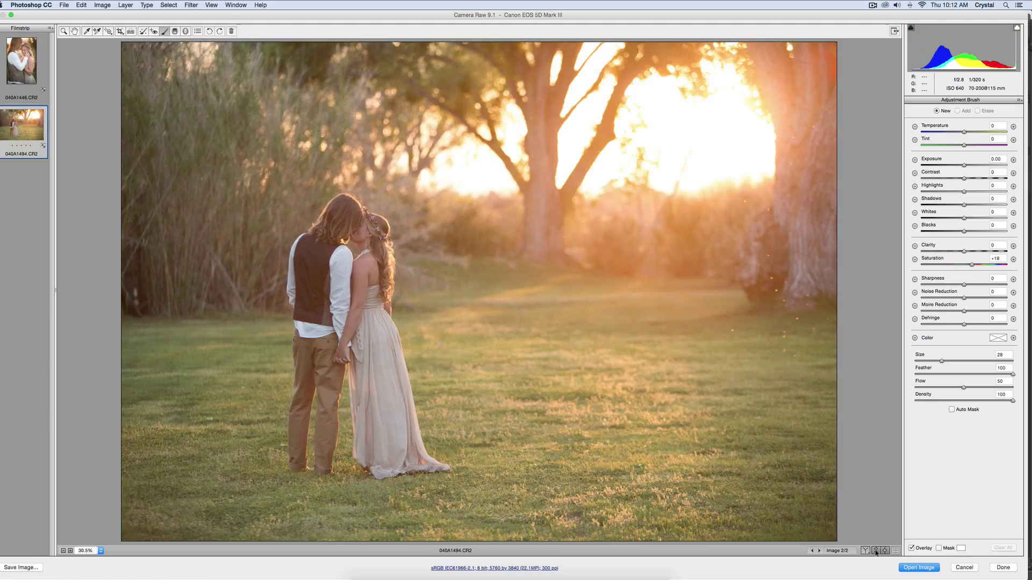
click(876, 550)
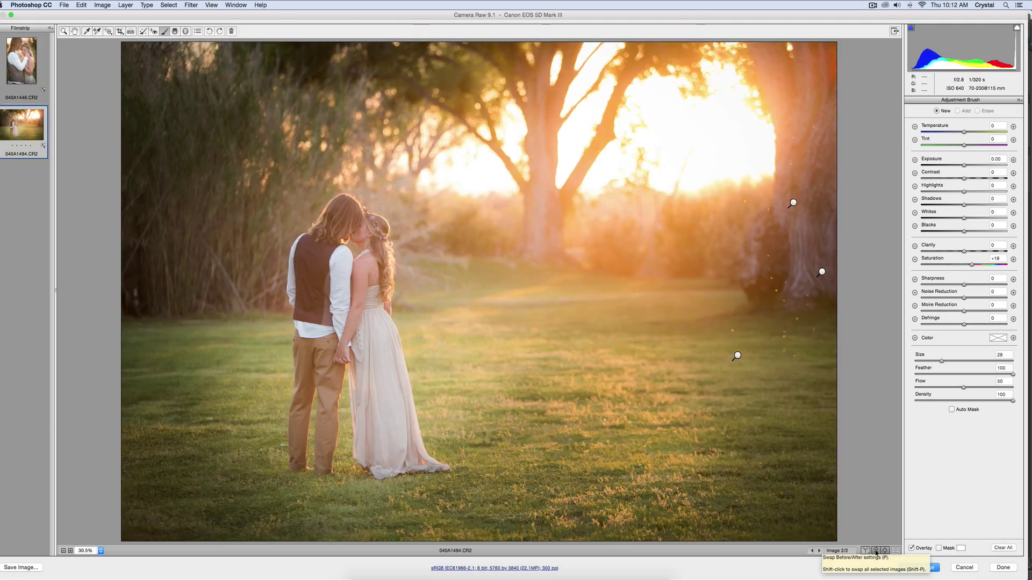
click(876, 551)
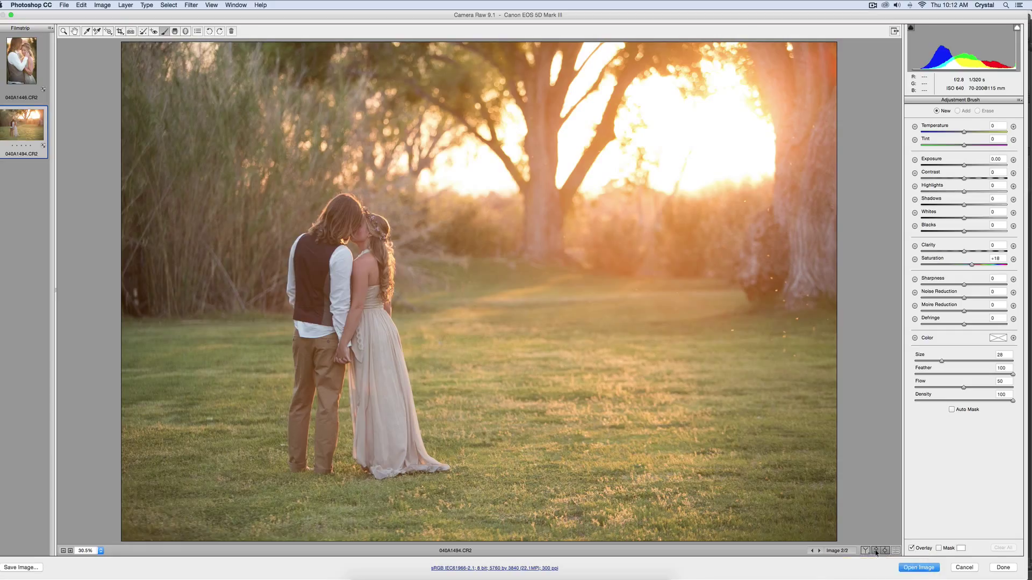
click(876, 551)
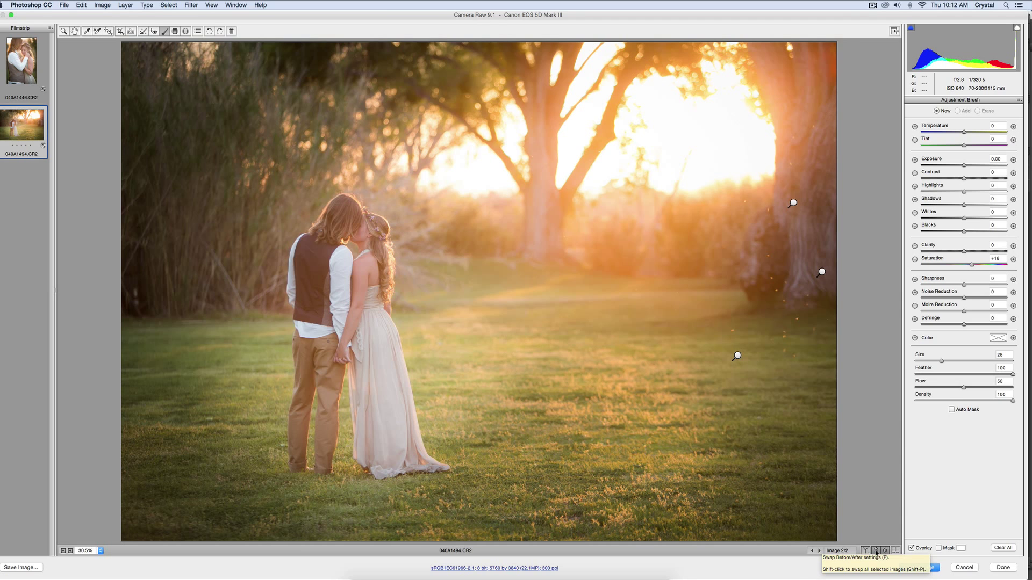
click(17, 55)
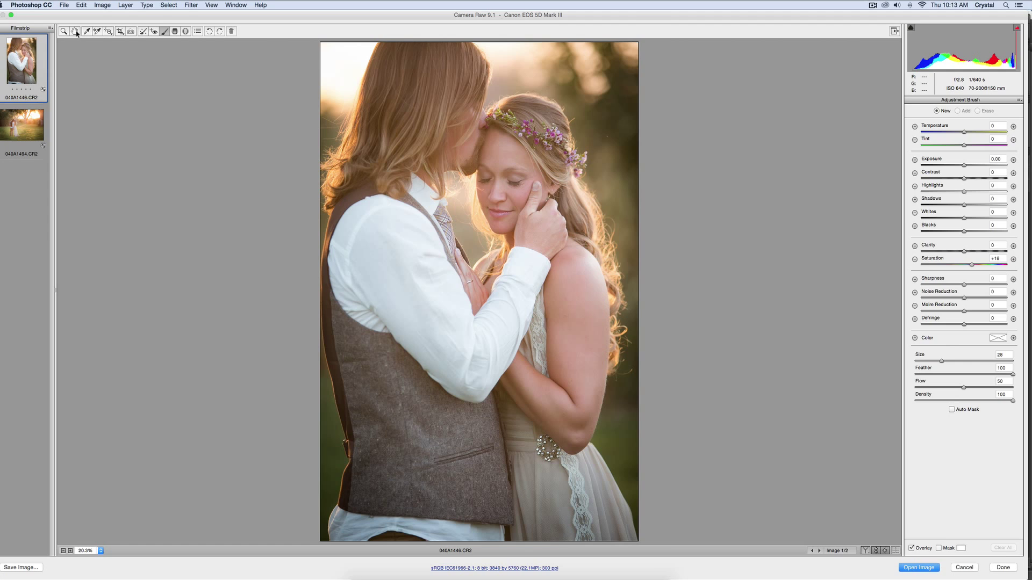
Go back to field photo 040A1494.CR2 with the Hand tool and Basic panel shown
click(75, 31)
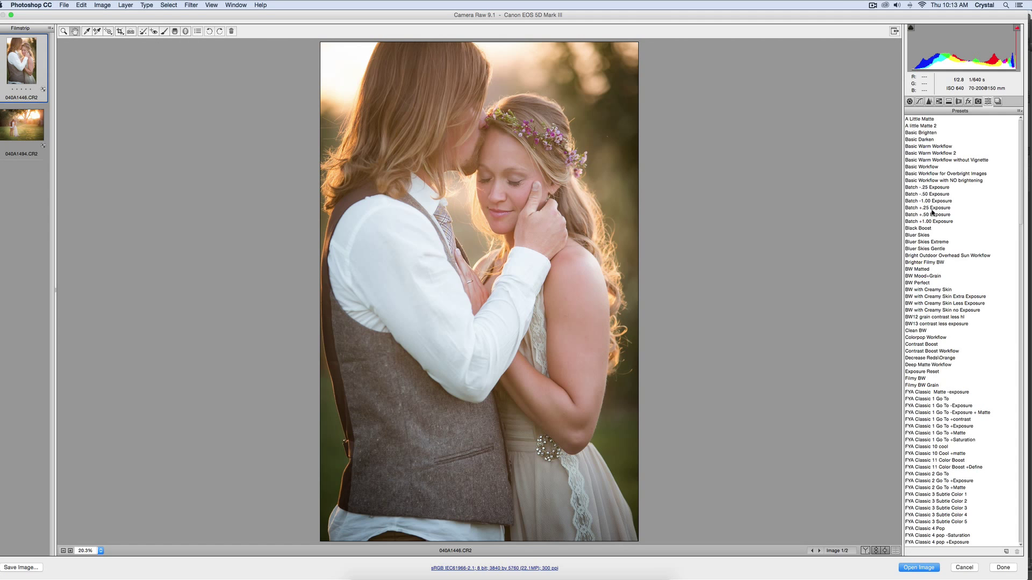
click(910, 103)
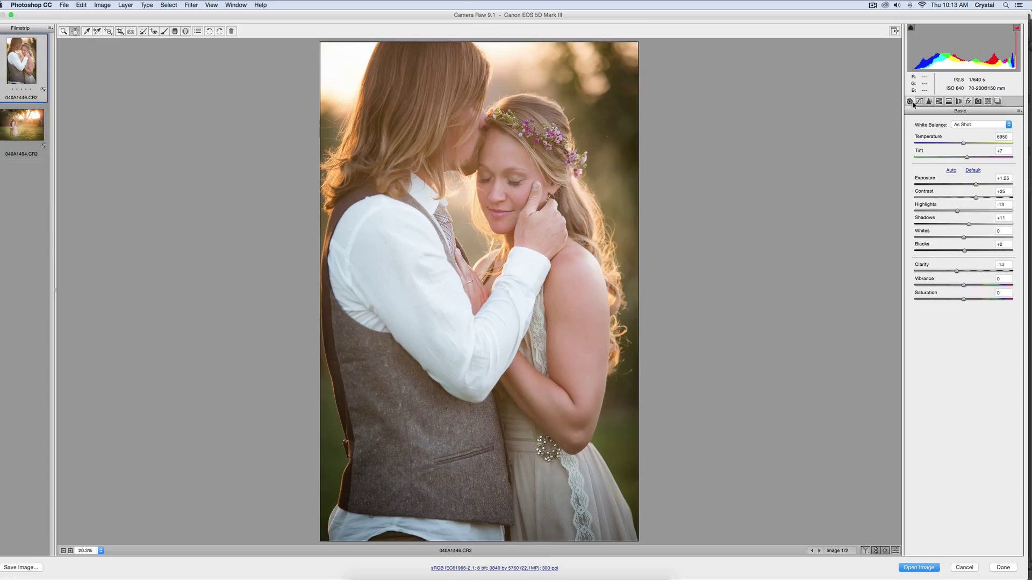
click(39, 125)
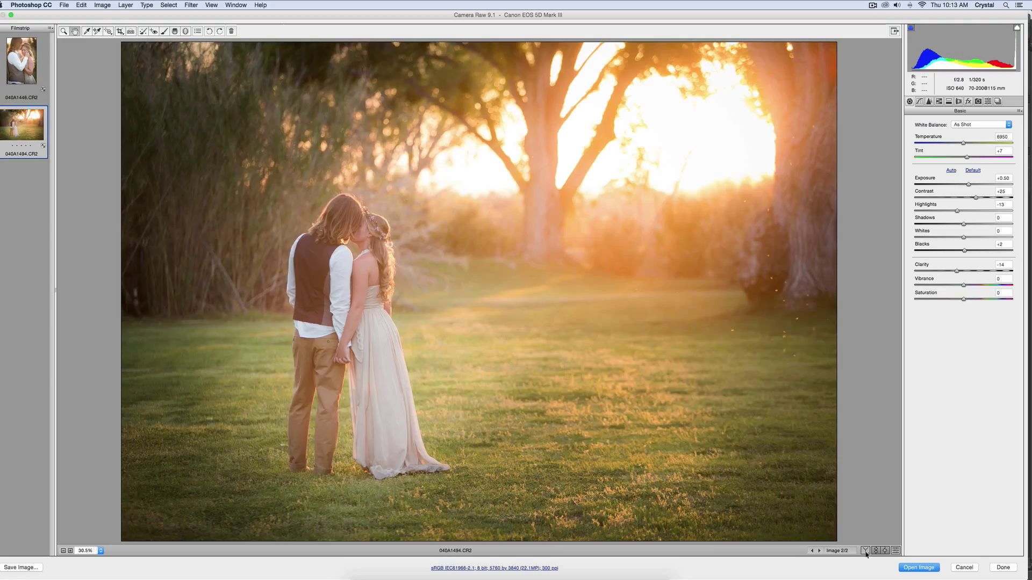
Cycle through side-by-side, split and stacked Before/After views, then return to single view
click(864, 550)
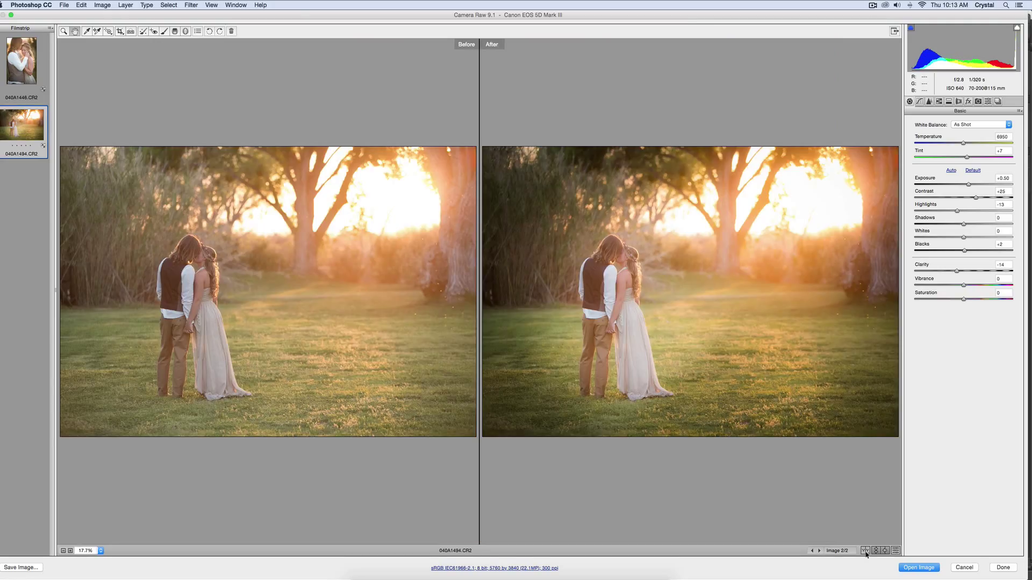
click(866, 551)
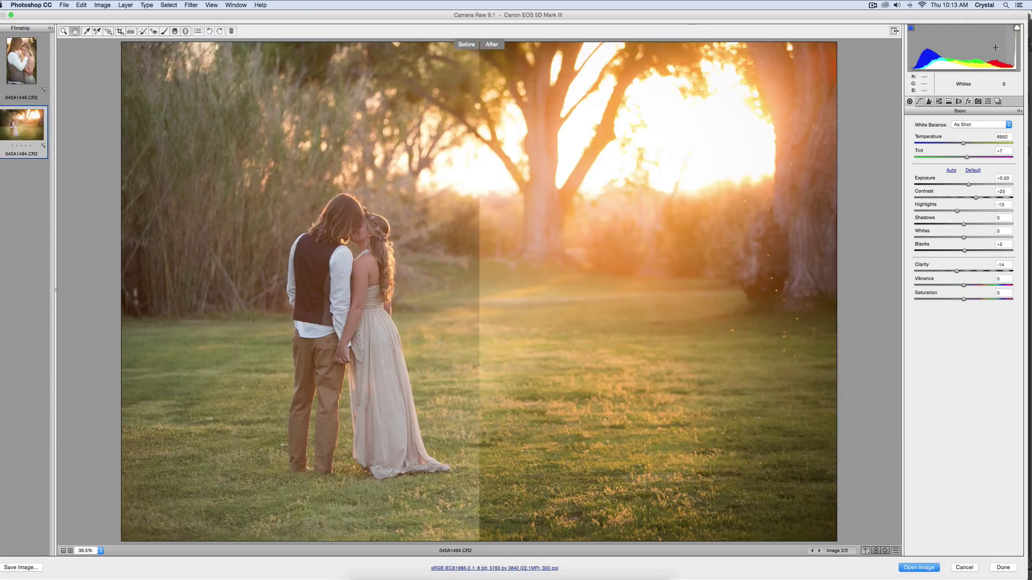
click(866, 551)
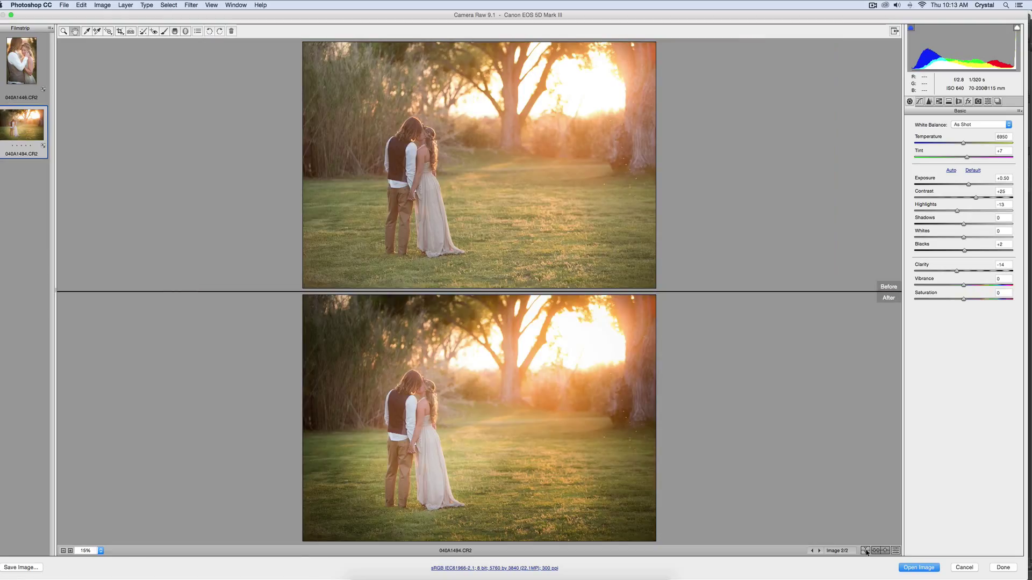
click(866, 551)
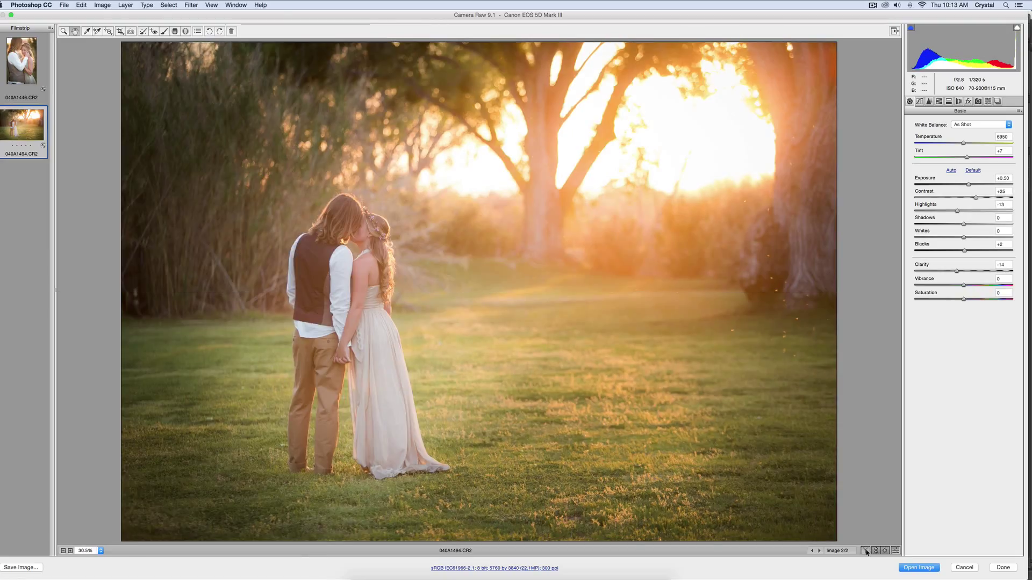
click(969, 103)
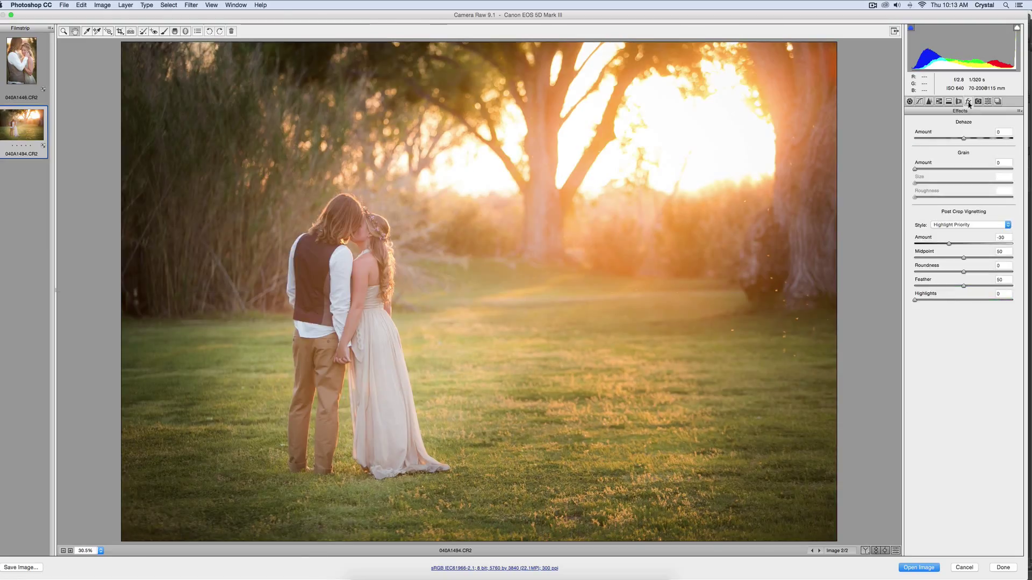
Set Dehaze to +19 and Exposure to +0.65, then preview the original settings
click(973, 138)
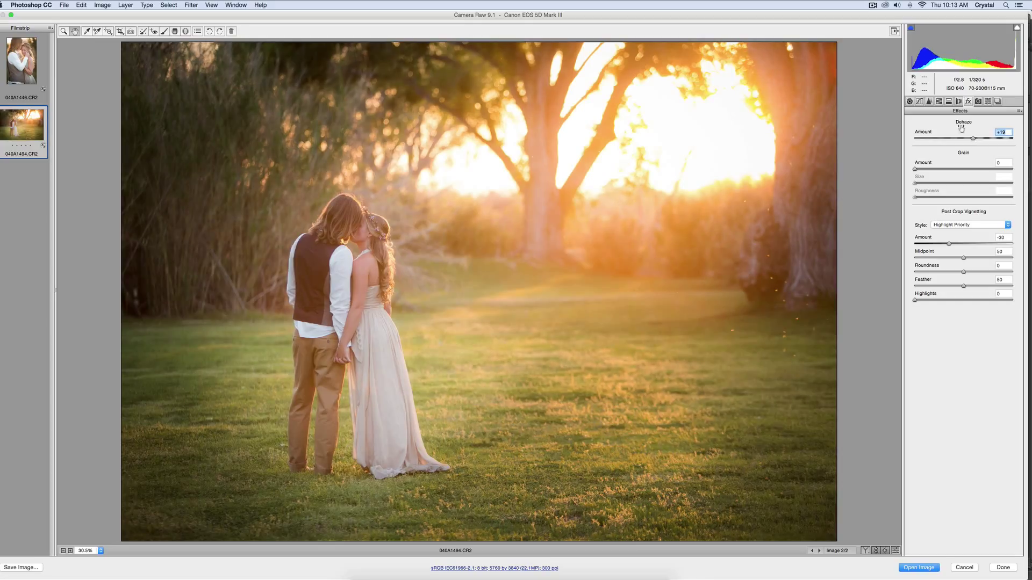
key(super+alt+1)
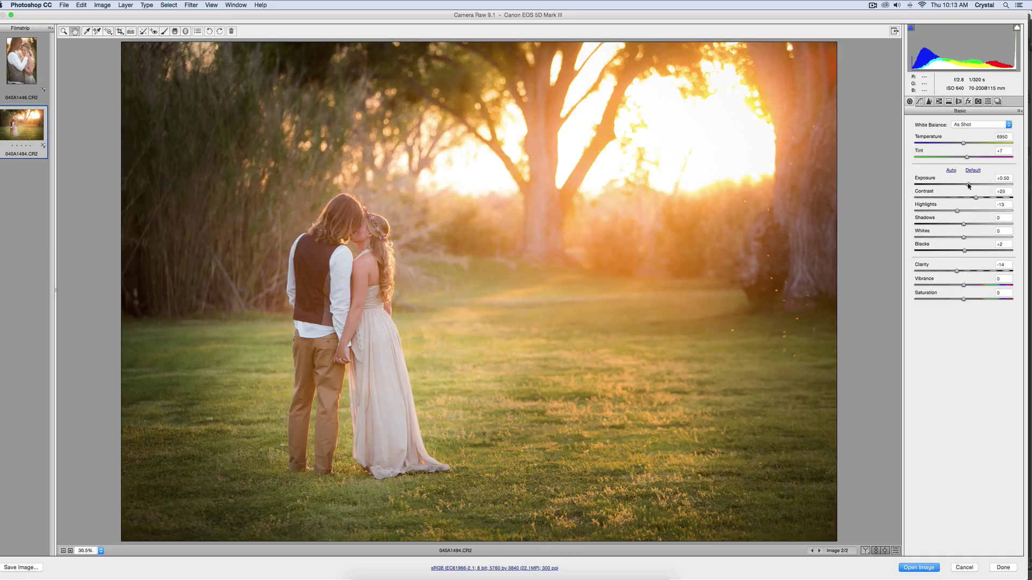
drag(969, 184, 970, 185)
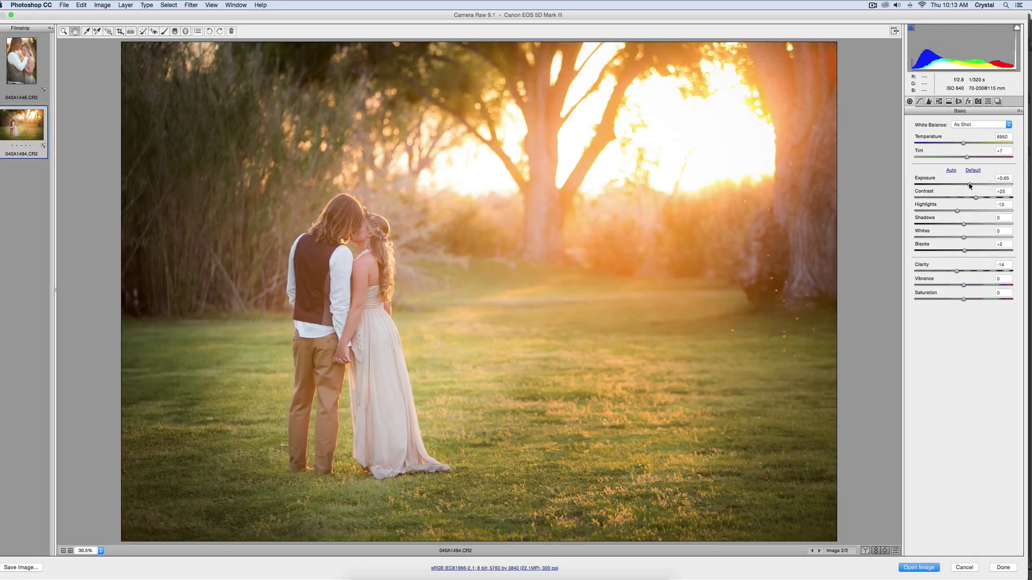
click(970, 186)
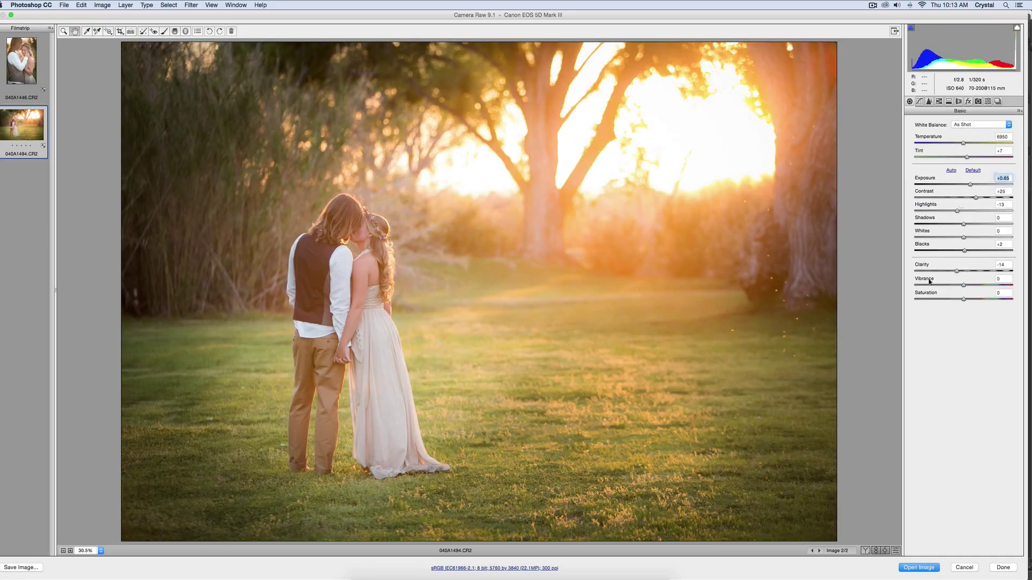
click(876, 552)
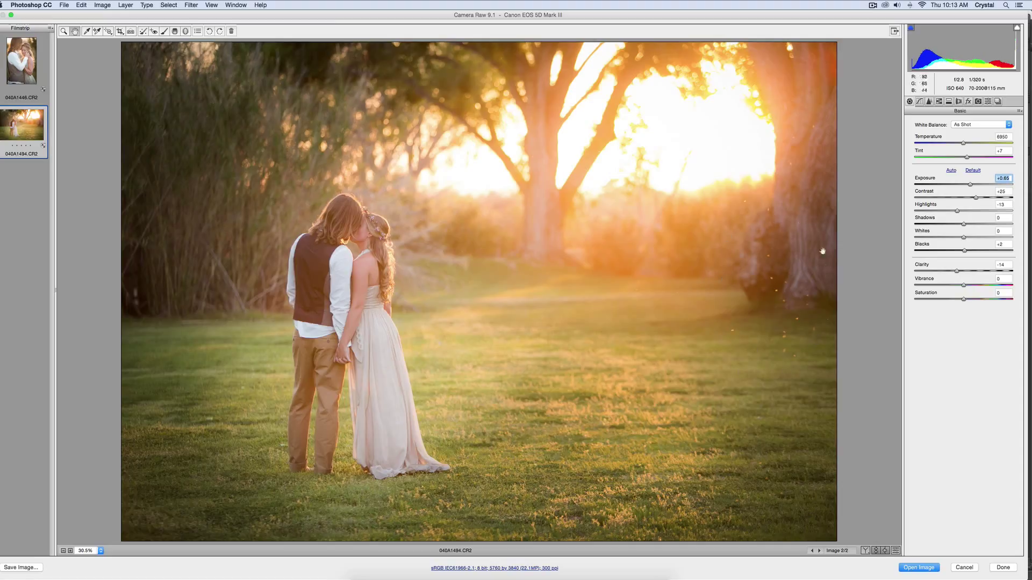
Heal the light specks on the grass and trunk base, moving one source to better grass
click(143, 32)
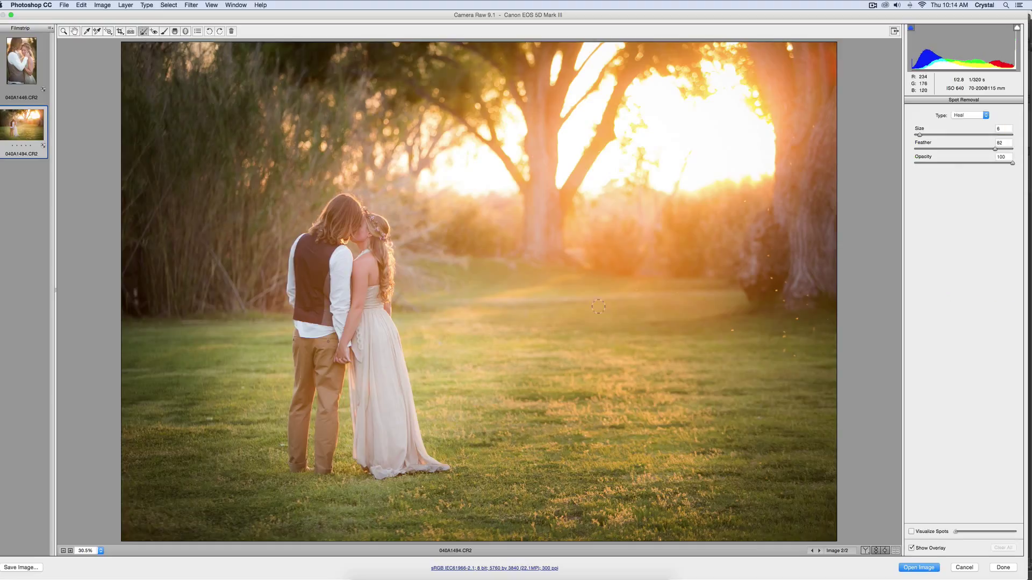
click(732, 332)
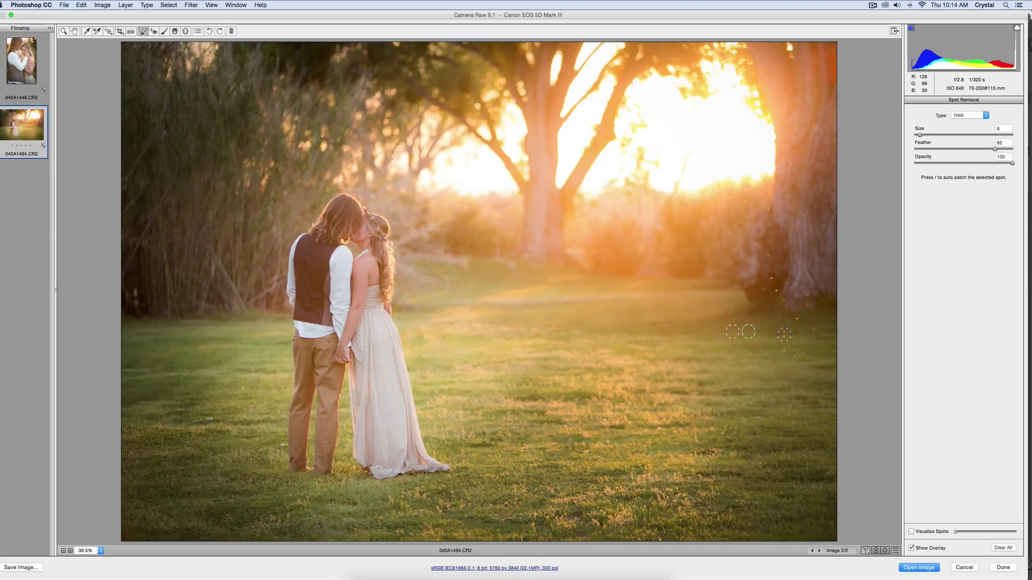
click(783, 334)
click(786, 353)
click(805, 298)
mouse_move(799, 314)
mouse_down()
mouse_move(812, 290)
mouse_move(821, 304)
mouse_move(800, 323)
mouse_up()
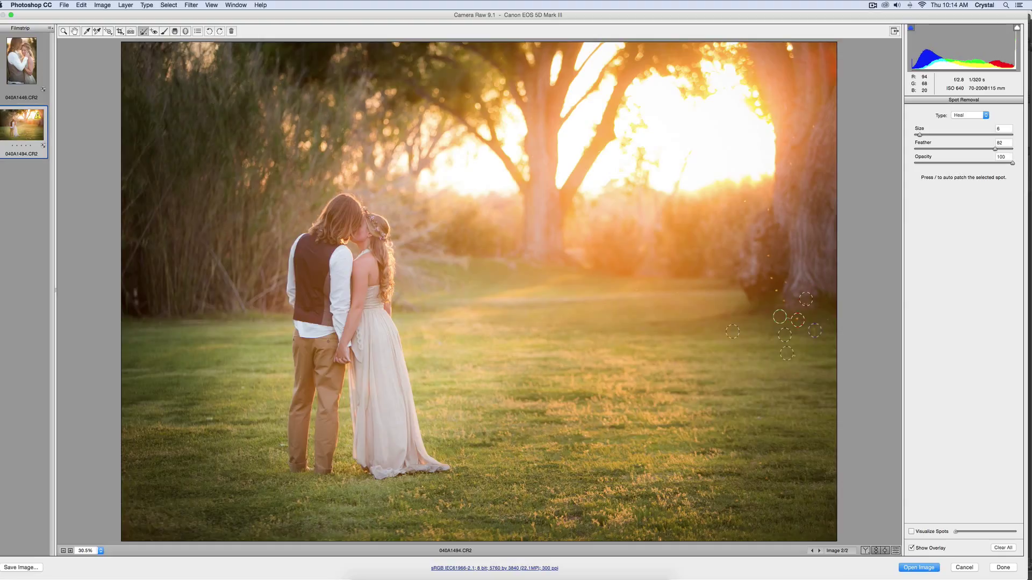
Heal two specks on the tree base, re-picking and moving their sources onto matching bark
click(772, 279)
key(slash)
click(777, 292)
drag(710, 241, 789, 279)
key(slash)
key(slash)
click(743, 204)
Heal the specks running up the tree trunk to near its top
click(769, 210)
click(791, 164)
click(814, 128)
click(795, 139)
click(801, 153)
Heal the remaining grass specks below the trees, using cleaner grass as source
click(829, 320)
mouse_move(770, 330)
mouse_down()
mouse_move(797, 358)
mouse_move(778, 357)
mouse_up()
click(772, 340)
key(h)
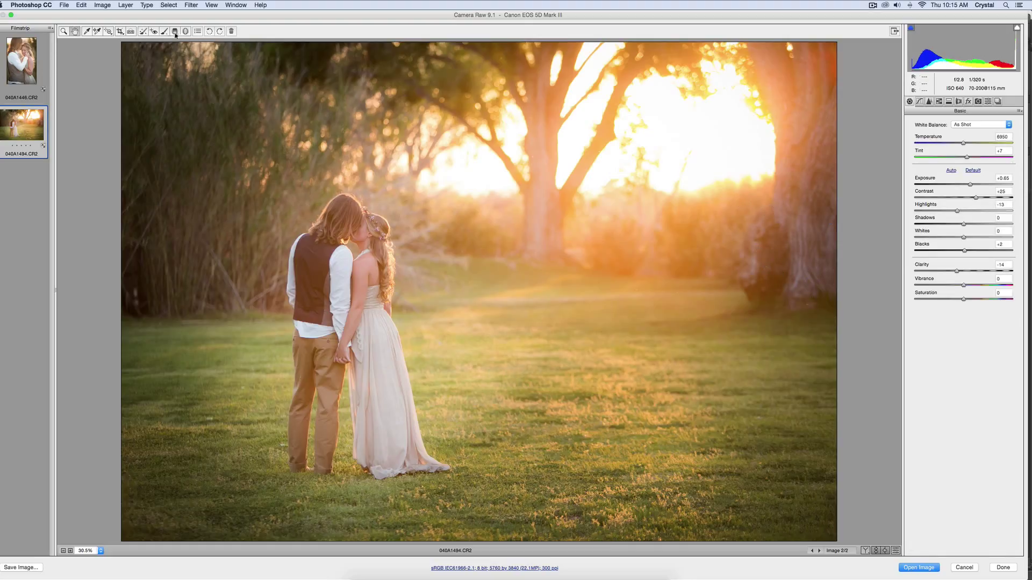
Heal one more speck near the base of the right-hand tree
click(143, 31)
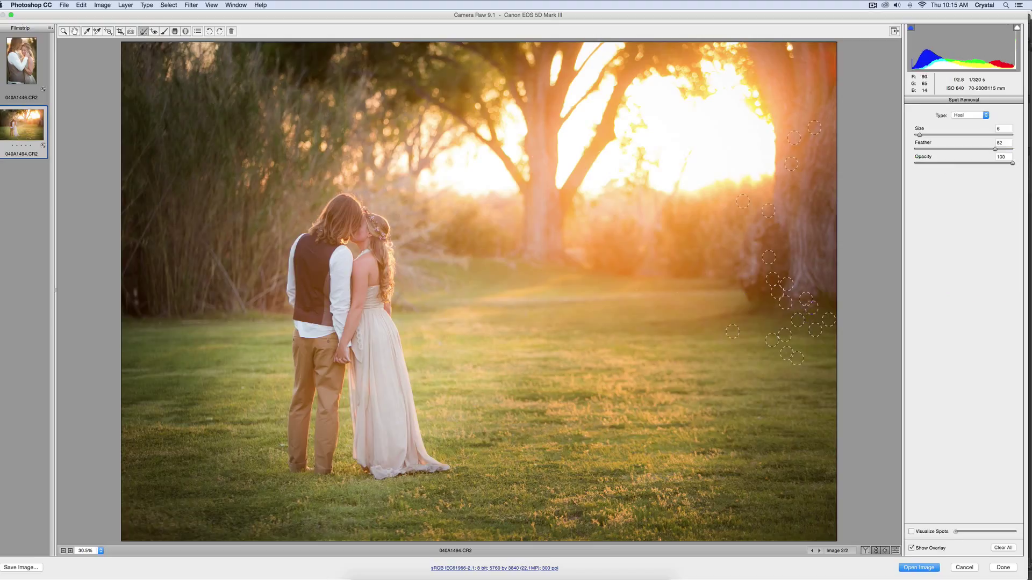
click(811, 307)
click(76, 32)
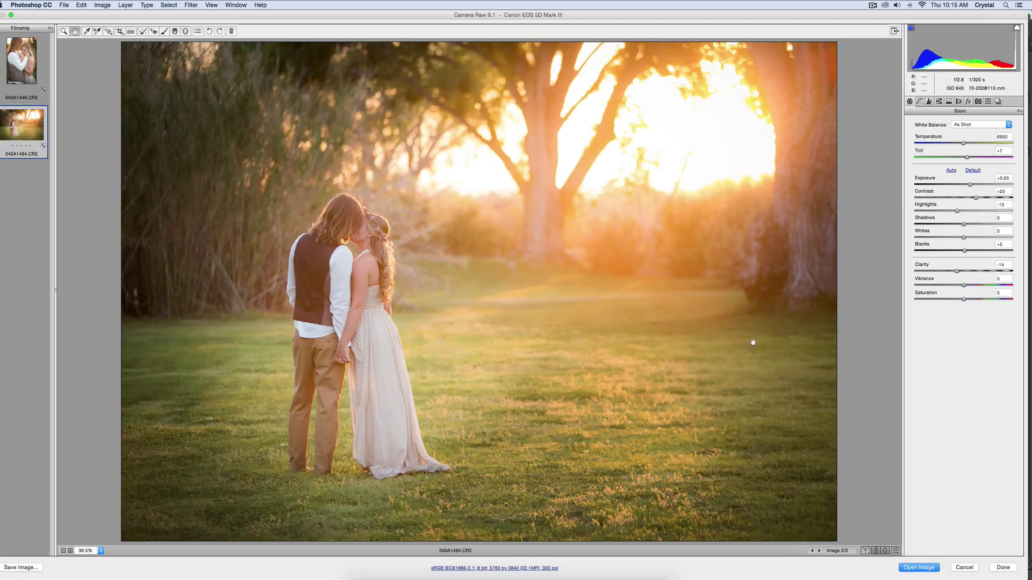
Swap between original and edited settings twice to compare the finished edit
click(876, 550)
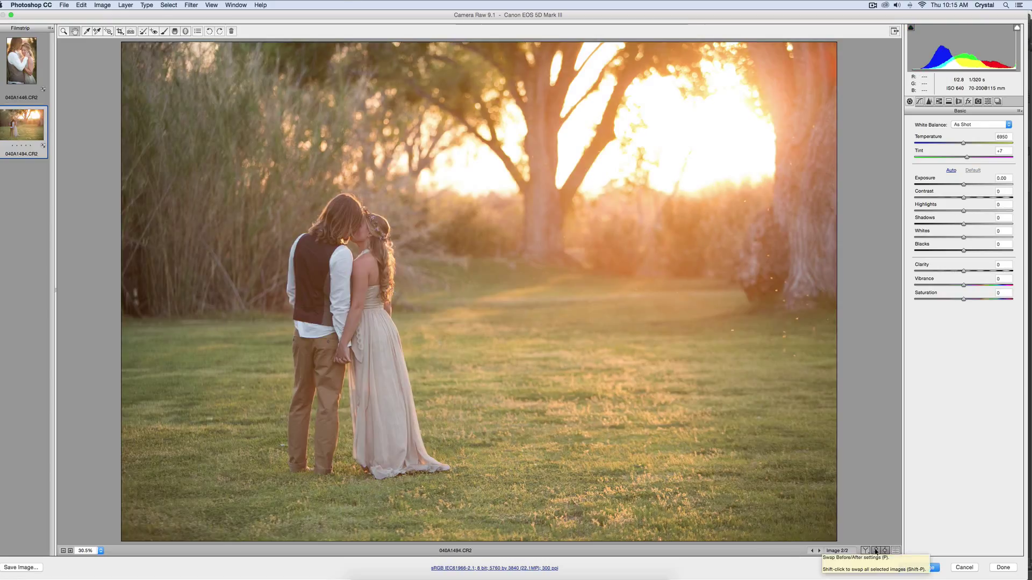
click(876, 551)
click(876, 550)
click(876, 550)
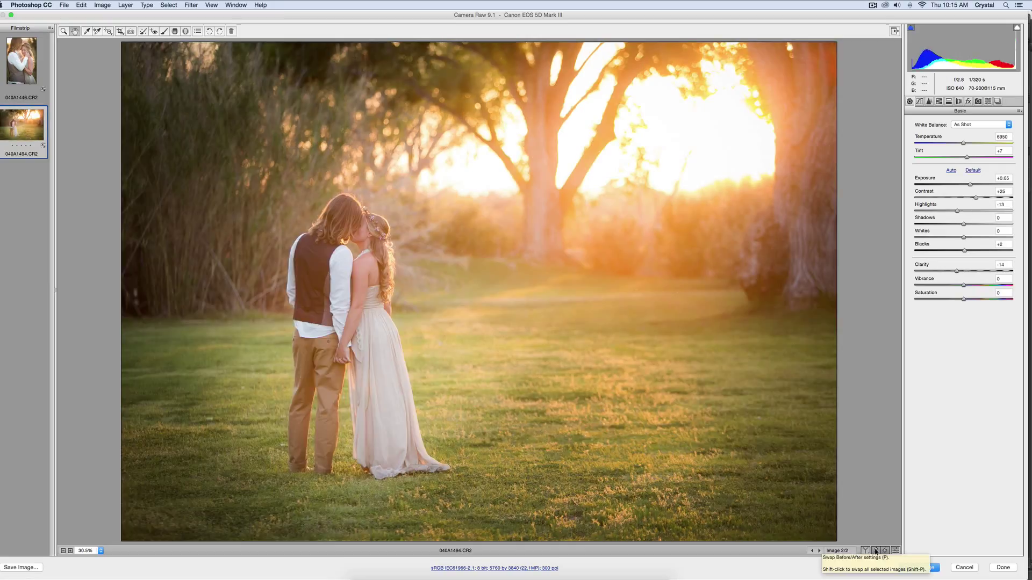